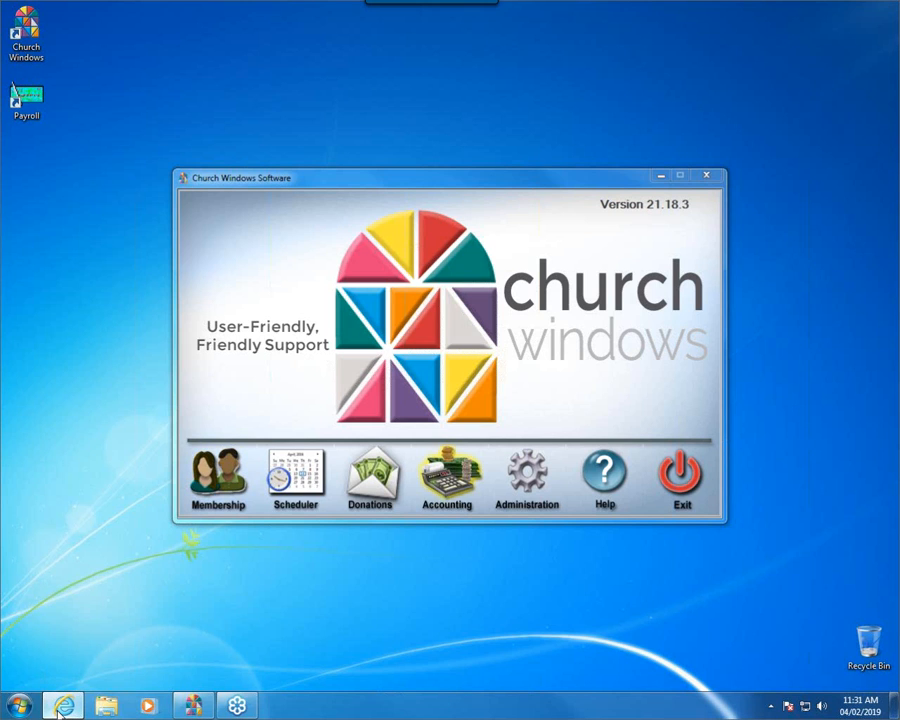
Switch to the Church Windows website in Internet Explorer and open the "Accounting: Mortgage/Loan Tracking (v17 & Newer)" article from the loan search results
mouse_move(58, 711)
click(217, 650)
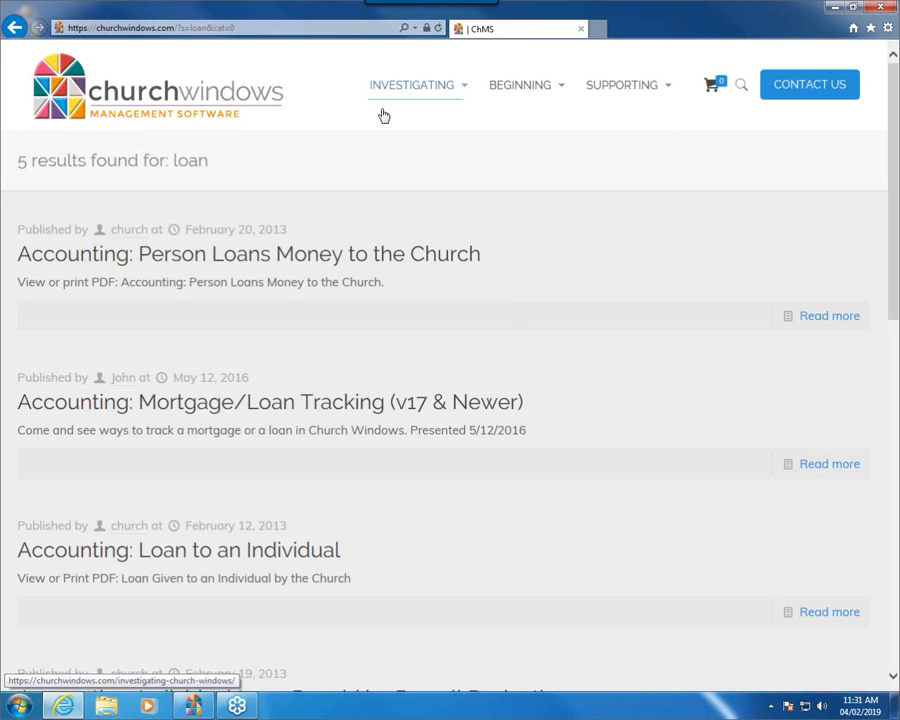
mouse_move(621, 86)
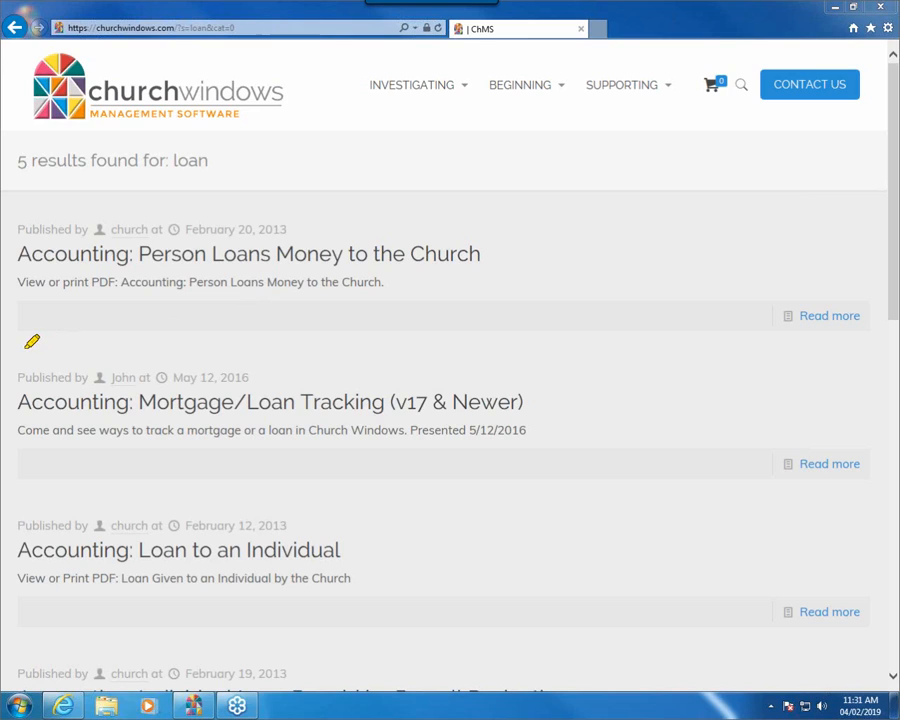
mouse_move(18, 348)
mouse_down()
mouse_move(637, 346)
mouse_move(622, 432)
mouse_move(458, 446)
mouse_move(6, 448)
mouse_move(24, 340)
mouse_up()
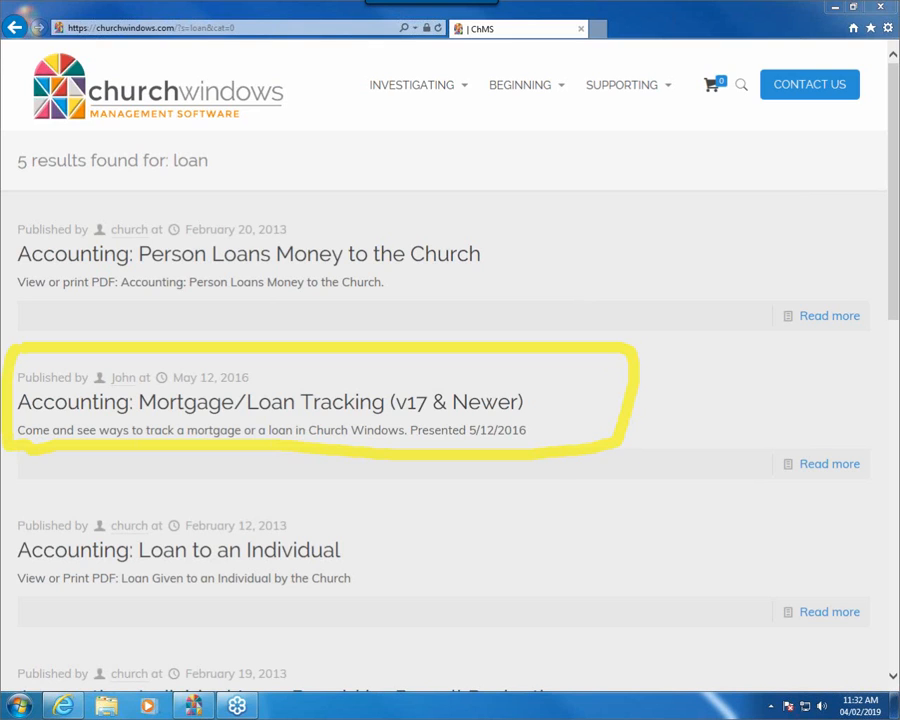
click(391, 405)
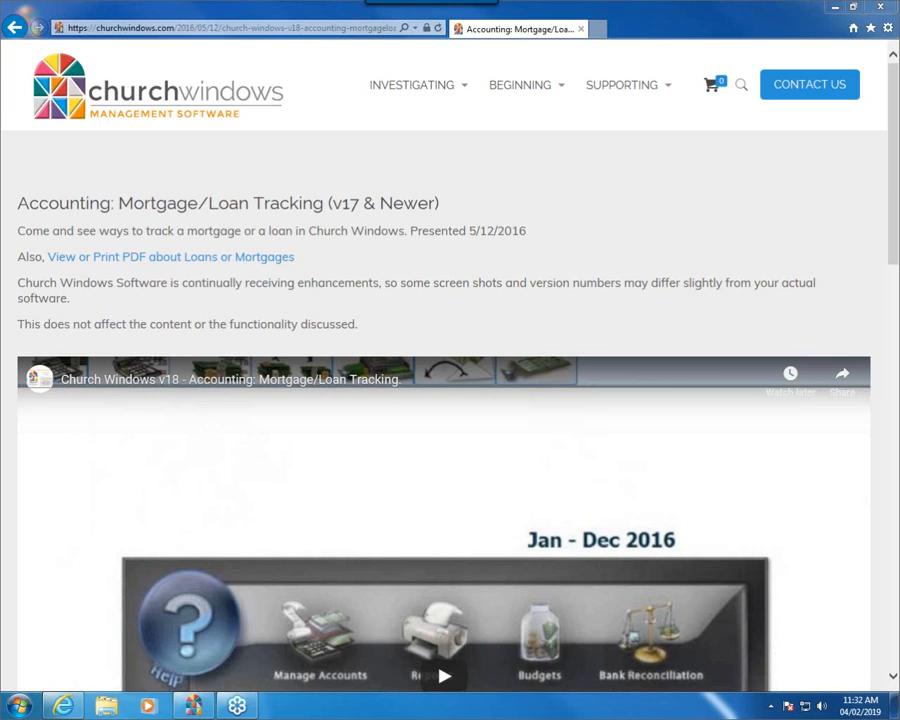
mouse_move(20, 230)
mouse_down()
mouse_move(345, 231)
mouse_move(280, 282)
mouse_move(44, 283)
mouse_move(16, 252)
mouse_move(22, 238)
mouse_up()
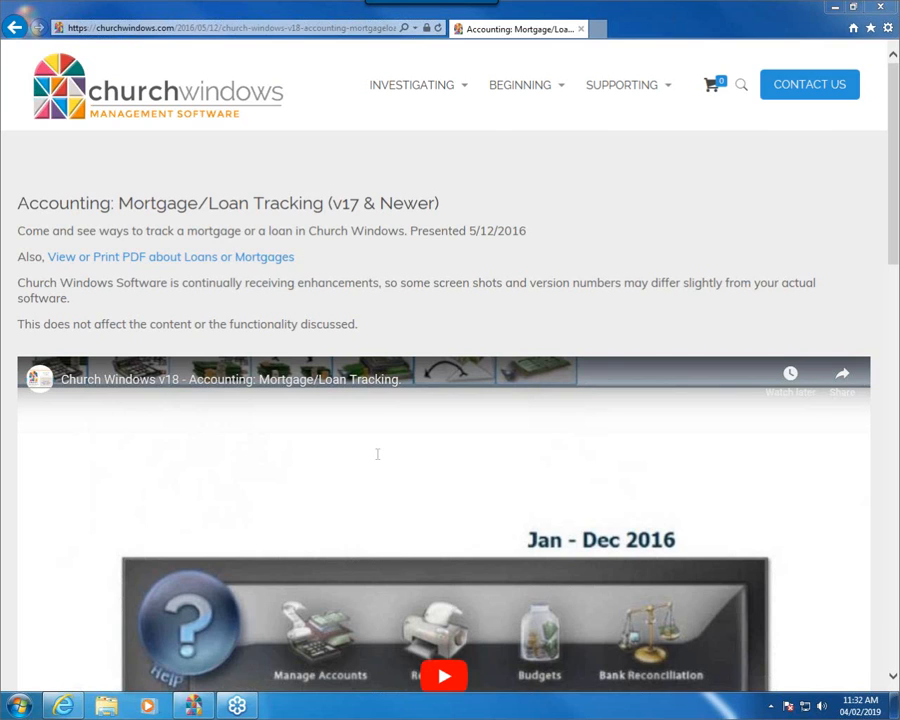
Open the PDF about Loans or Mortgages, review the Method #1 and Method #2 explanations, and close the document
click(177, 256)
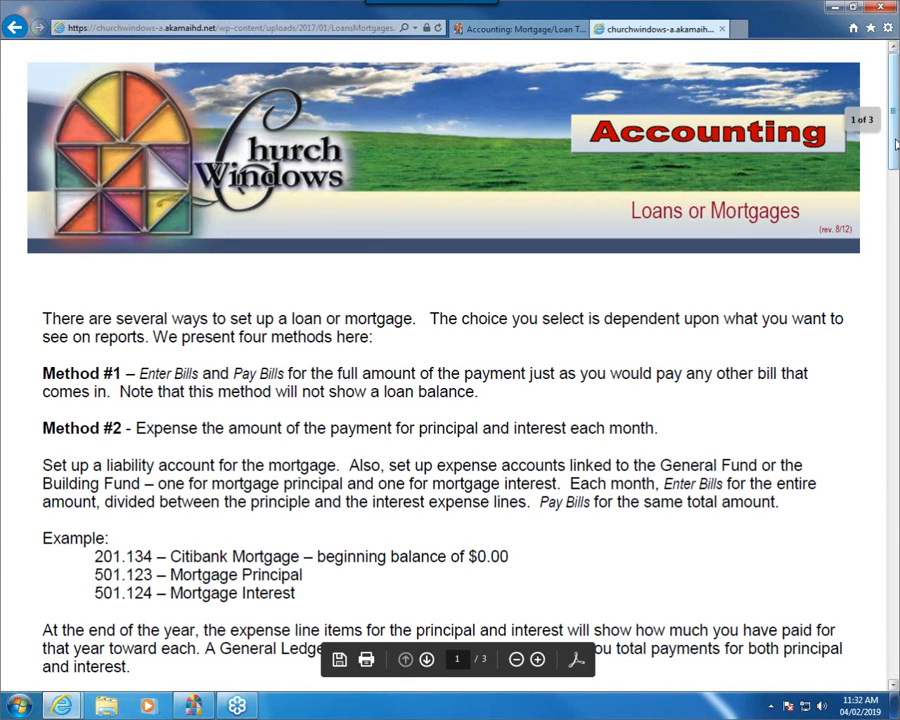
scroll(886, 113, down, 4)
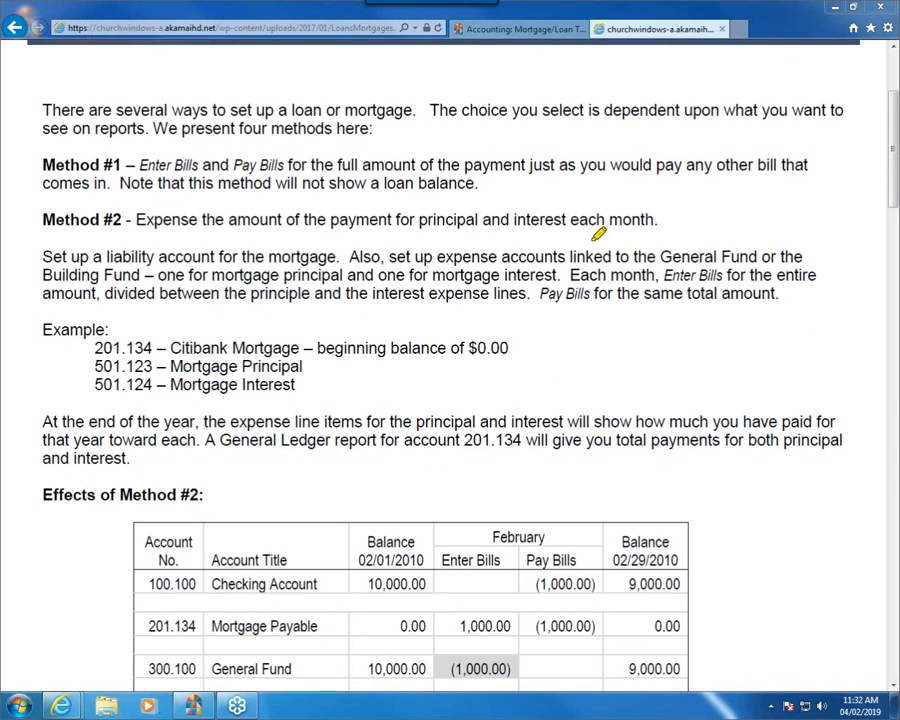
drag(25, 166, 120, 166)
drag(35, 220, 162, 224)
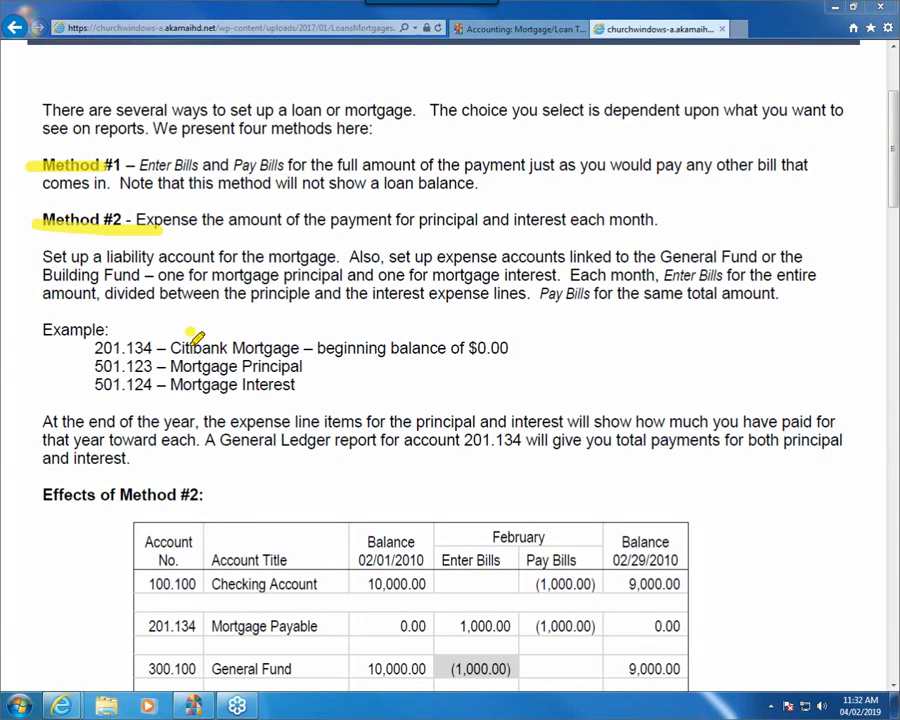
drag(191, 332, 208, 600)
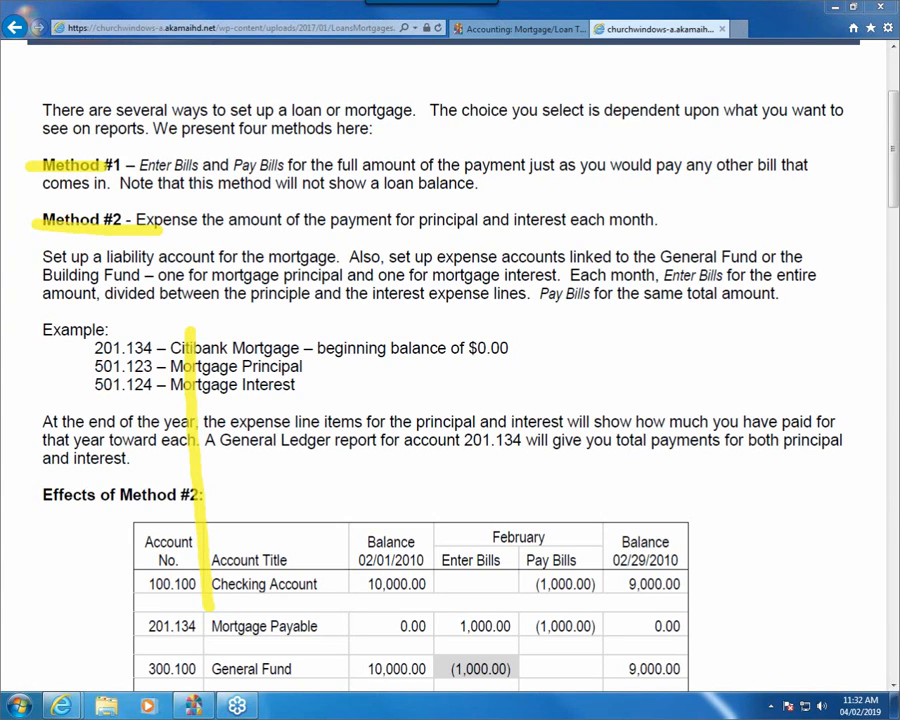
key(Escape)
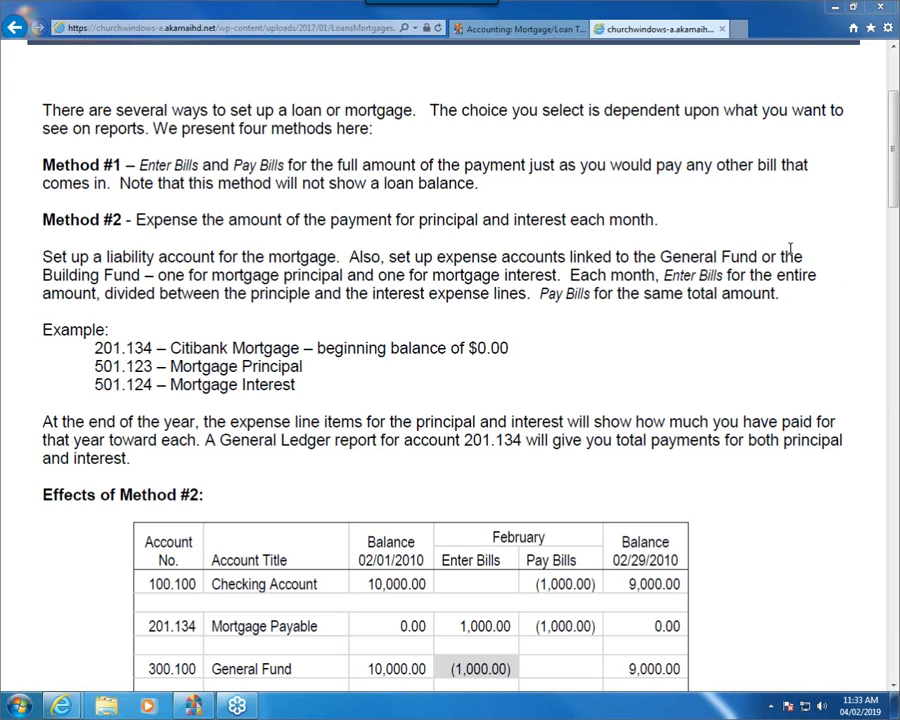
click(722, 29)
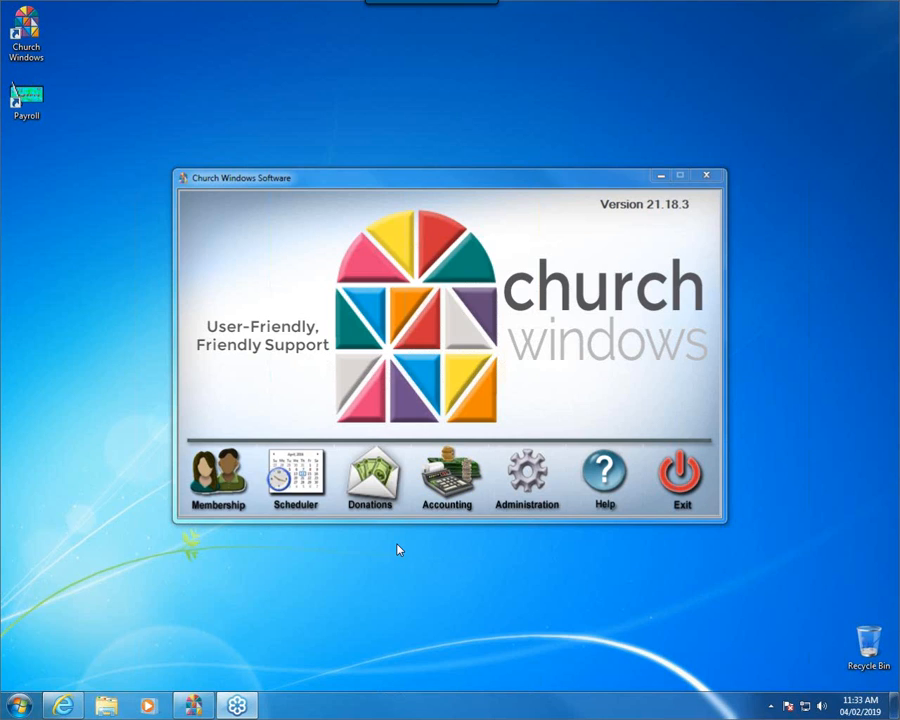
Start a new bill in the Church Windows Accounting module with PNC Bank (Mortgage Payable) as the vendor
click(445, 487)
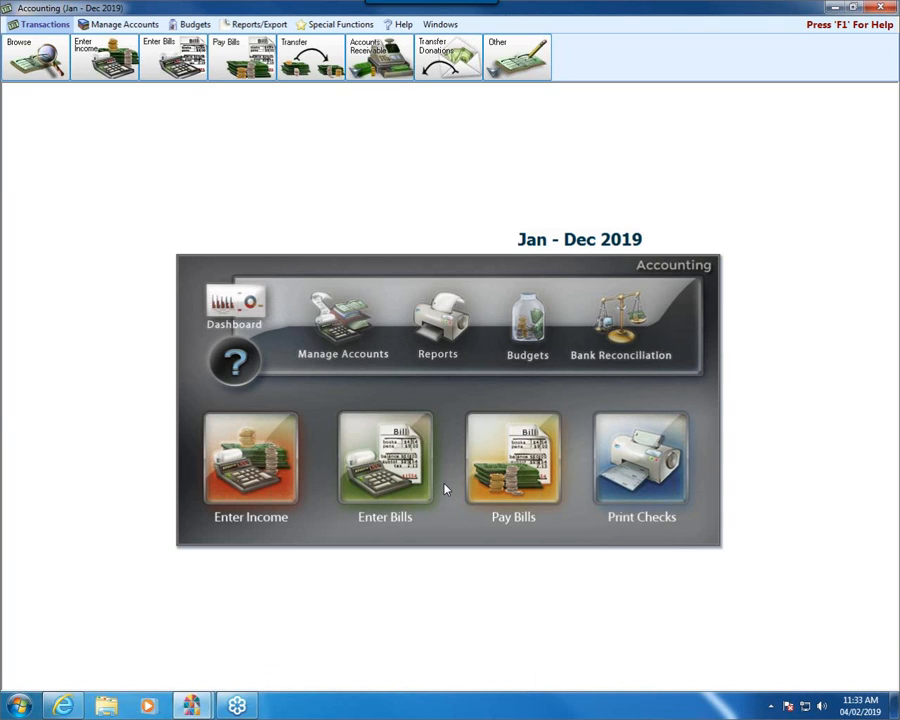
click(400, 457)
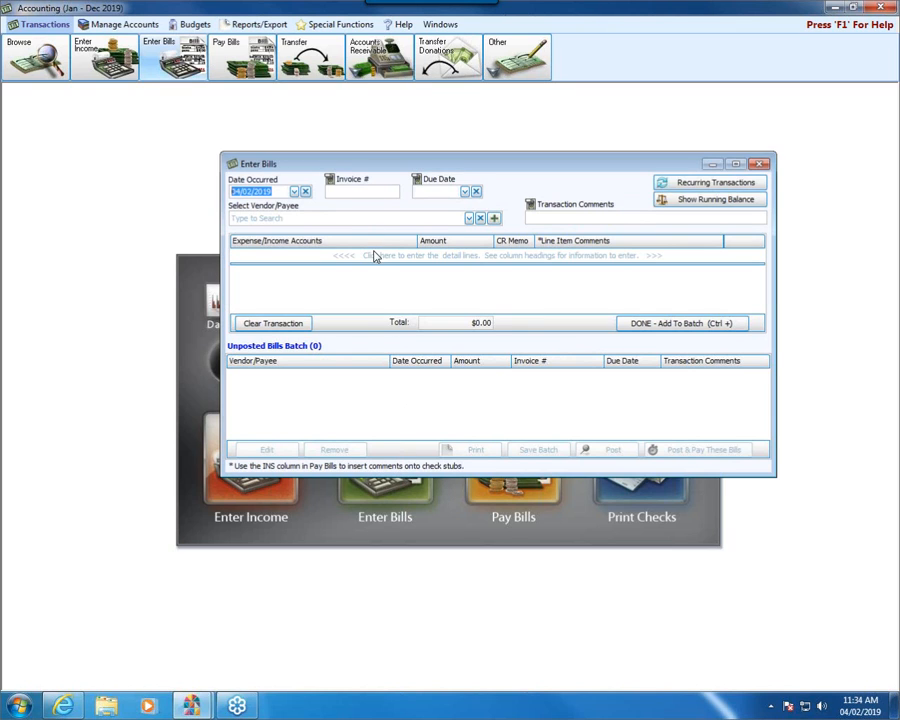
click(349, 217)
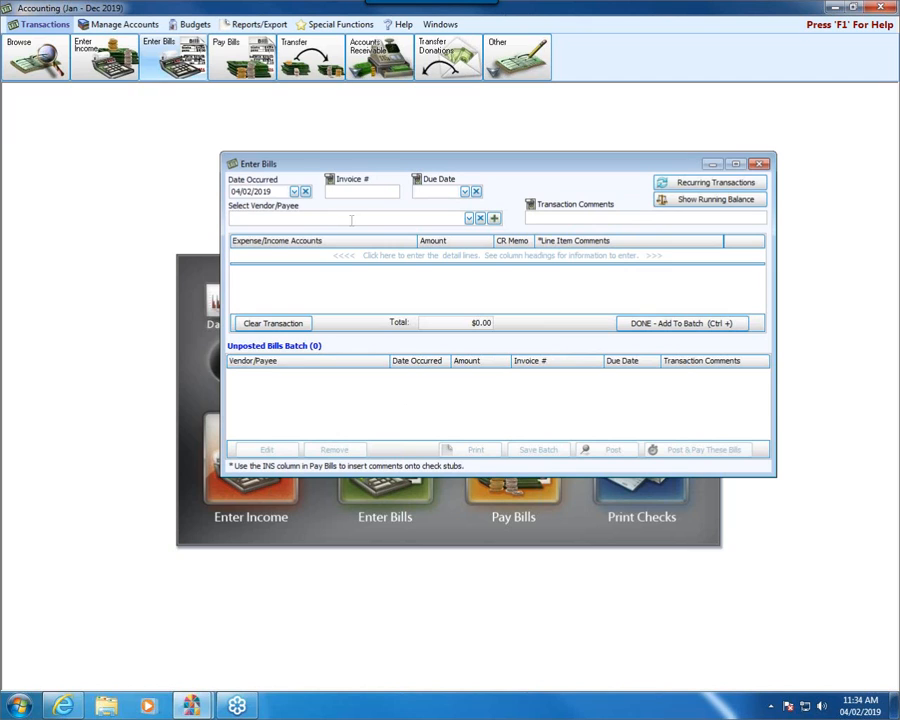
text(mortg)
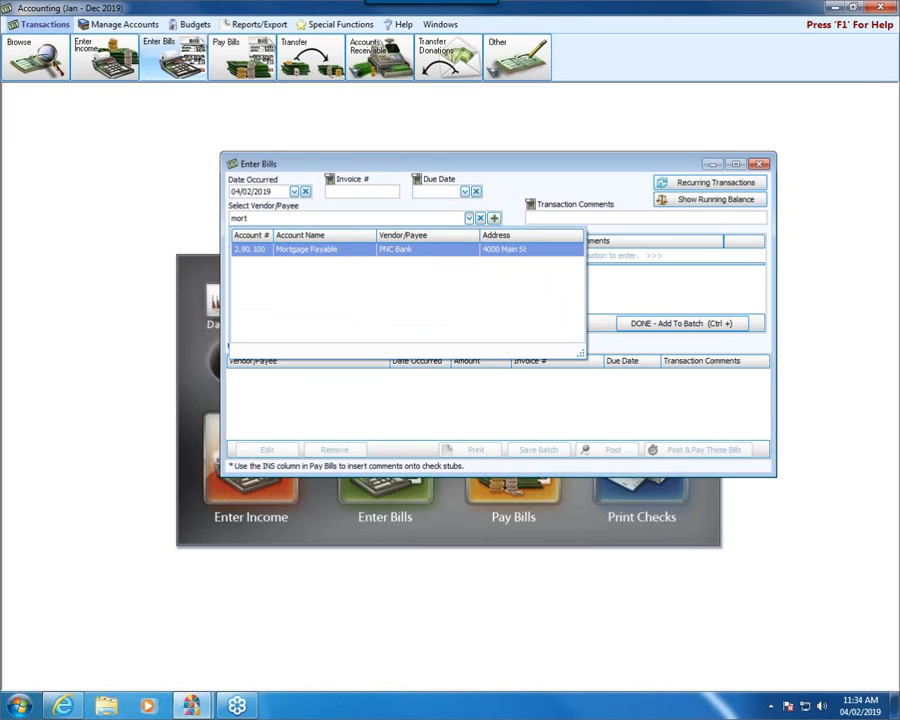
click(325, 251)
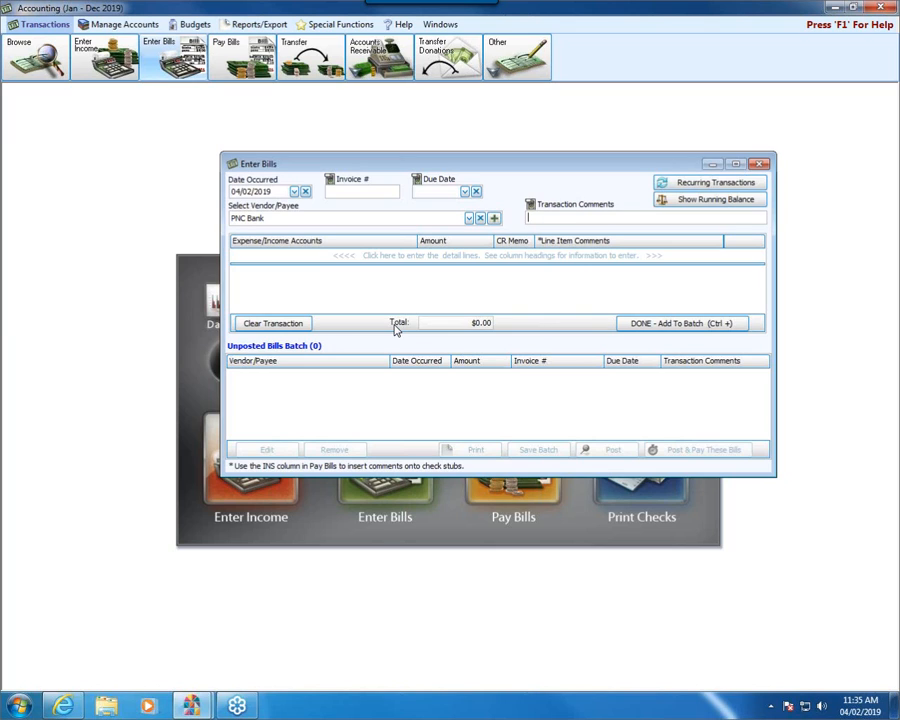
click(458, 220)
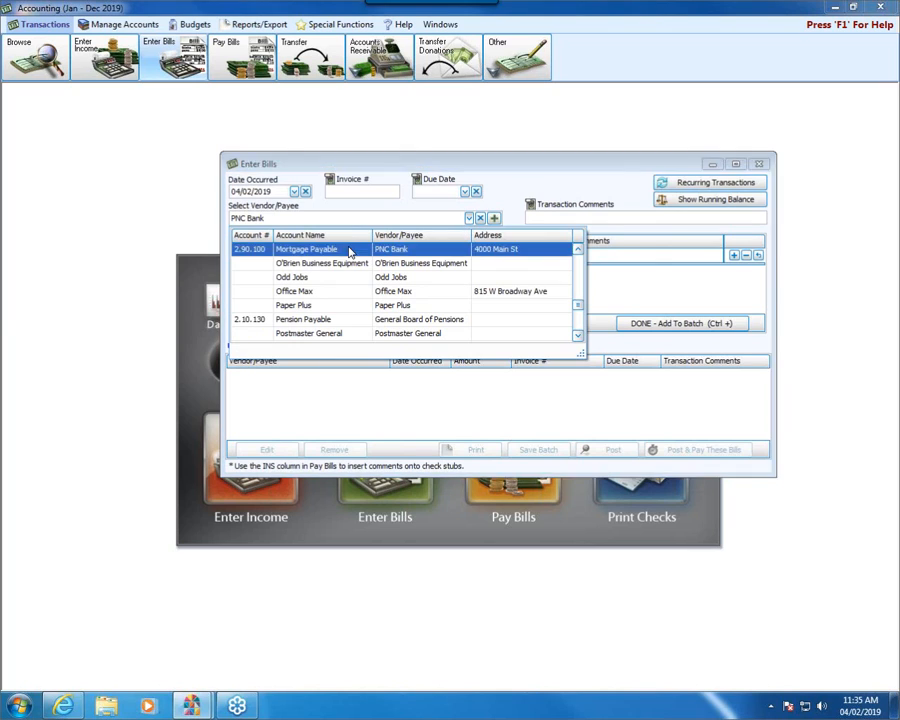
click(305, 249)
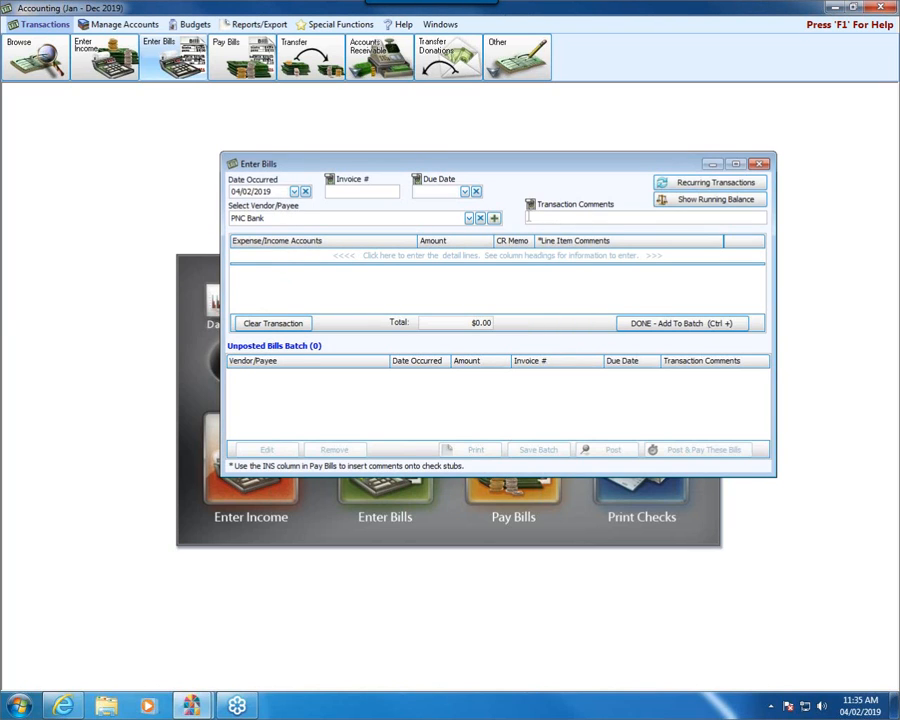
Add a detail line to the bill for account 5.20.130 Mortgage Interest Expense with an amount of 350
click(269, 254)
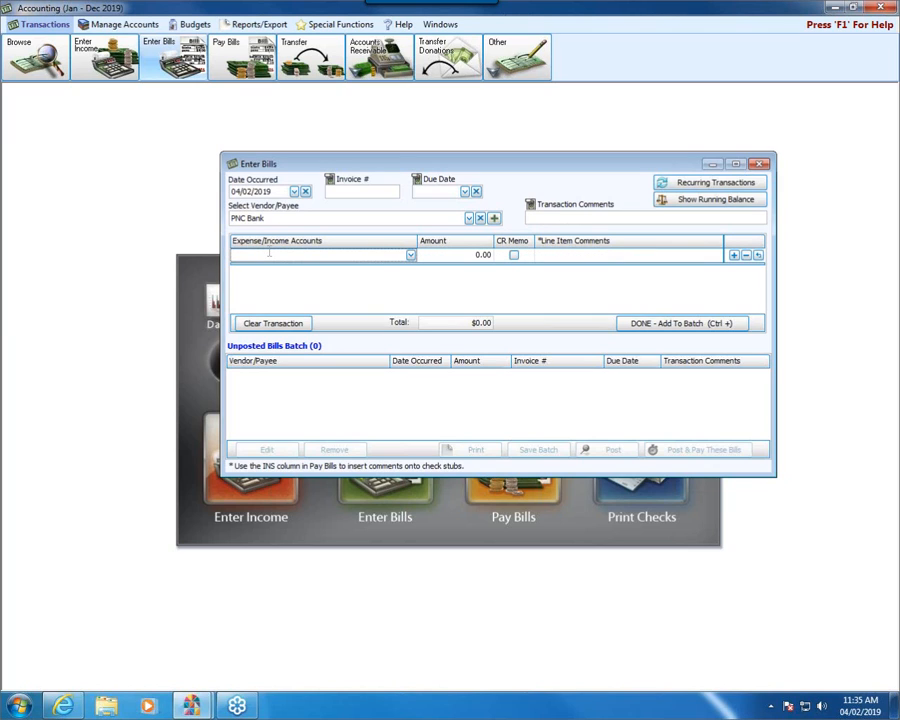
text(mort)
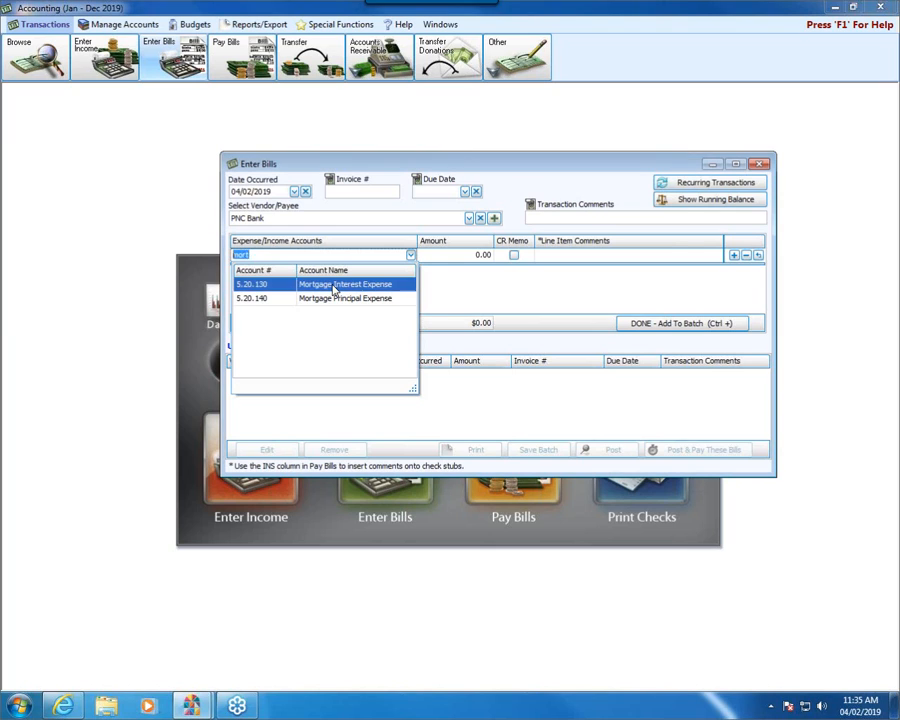
click(335, 285)
key(Tab)
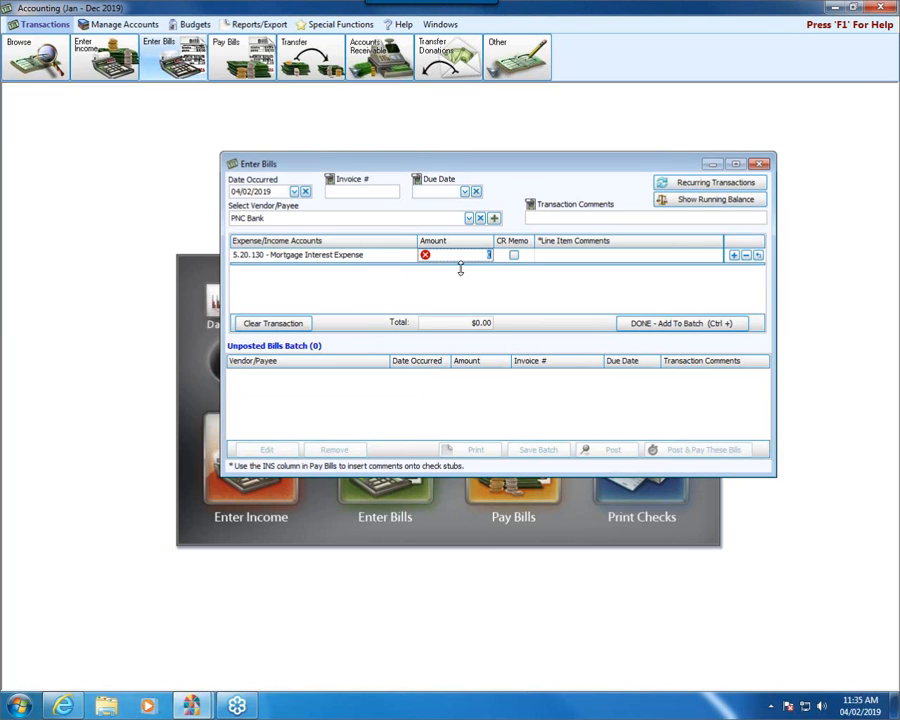
text(350)
click(734, 256)
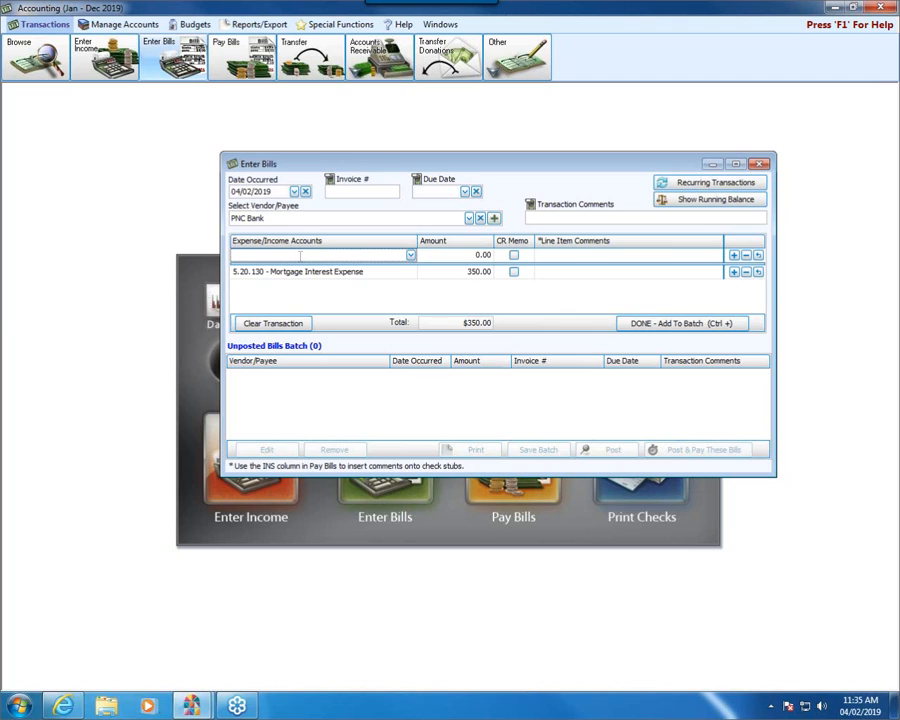
text(650)
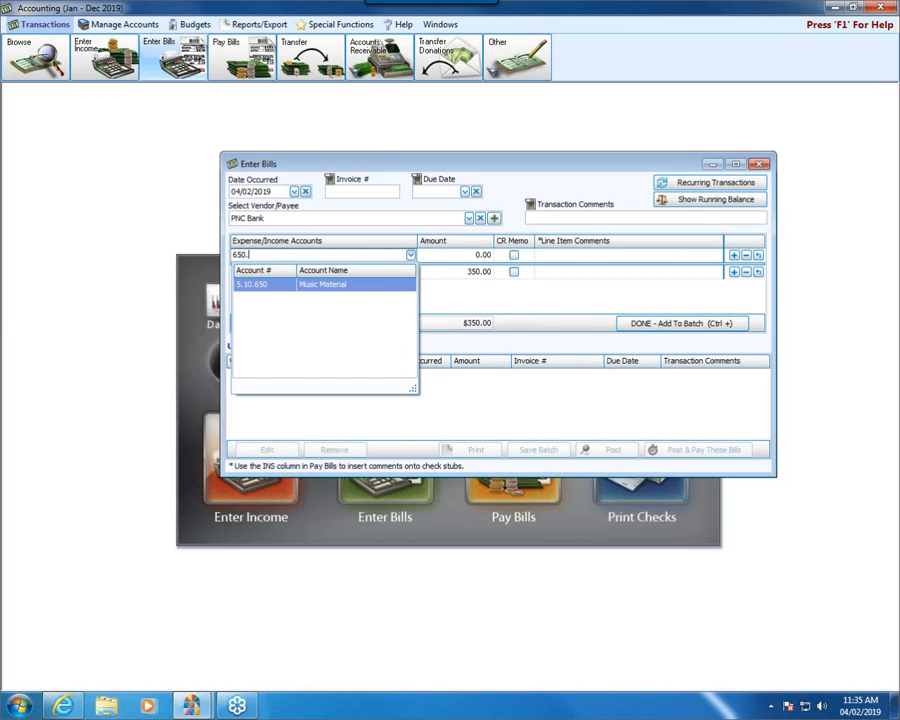
key(BackSpace)
key(BackSpace)
key(BackSpace)
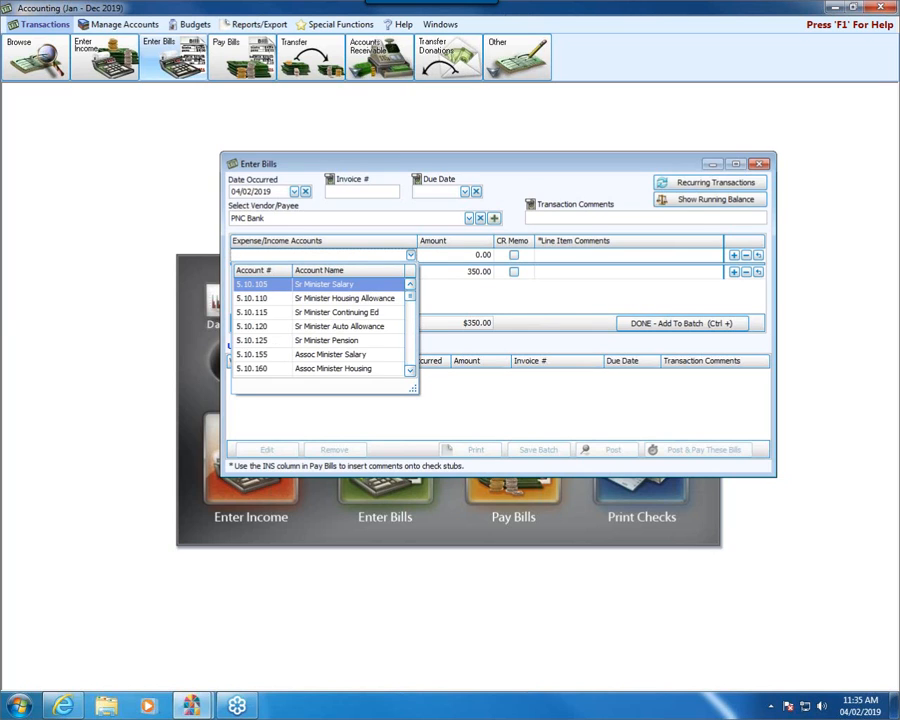
Add a second detail line for account 5.20.140 Mortgage Principal Expense with an amount of 650
text(mort)
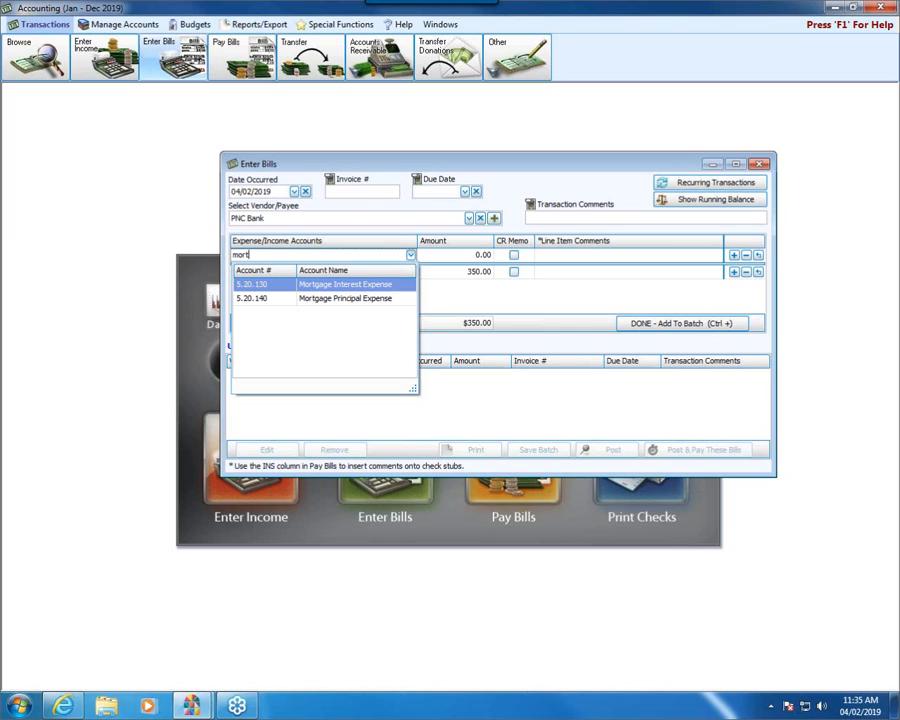
click(356, 298)
click(476, 255)
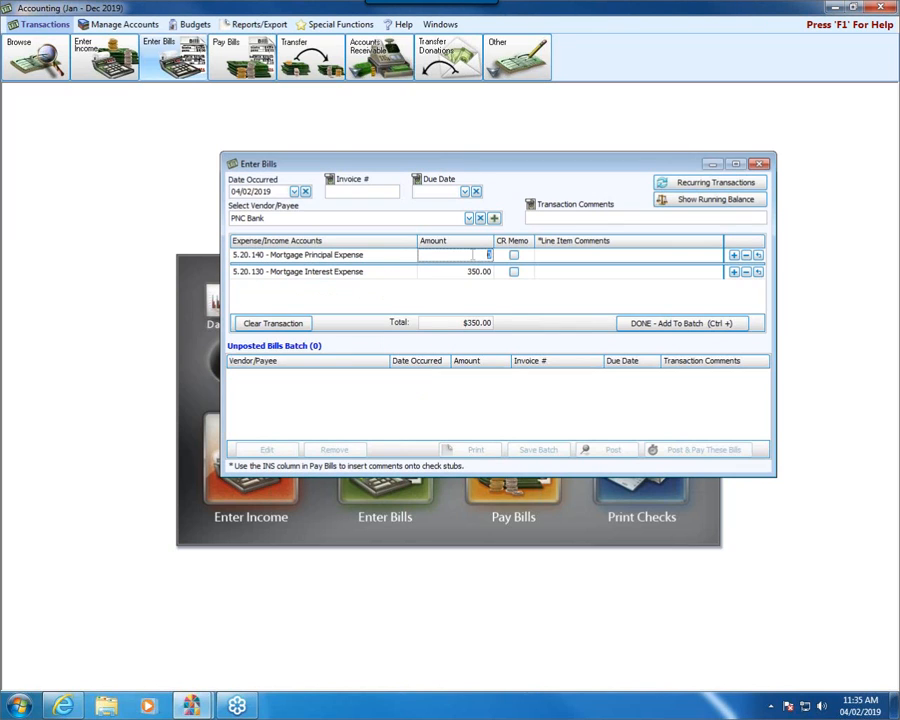
text(650)
key(Tab)
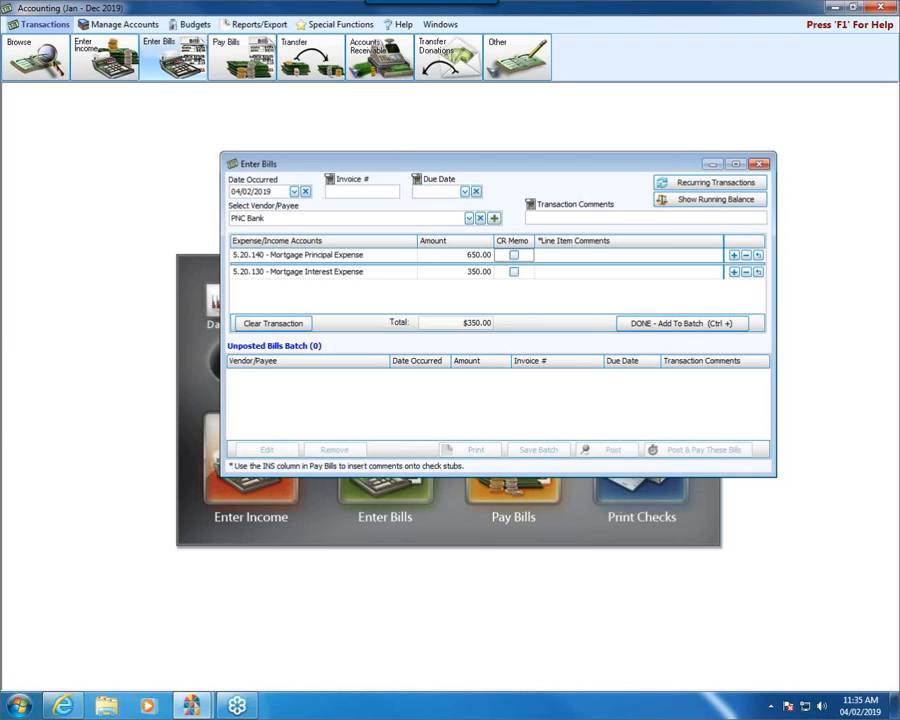
key(Tab)
key(Tab)
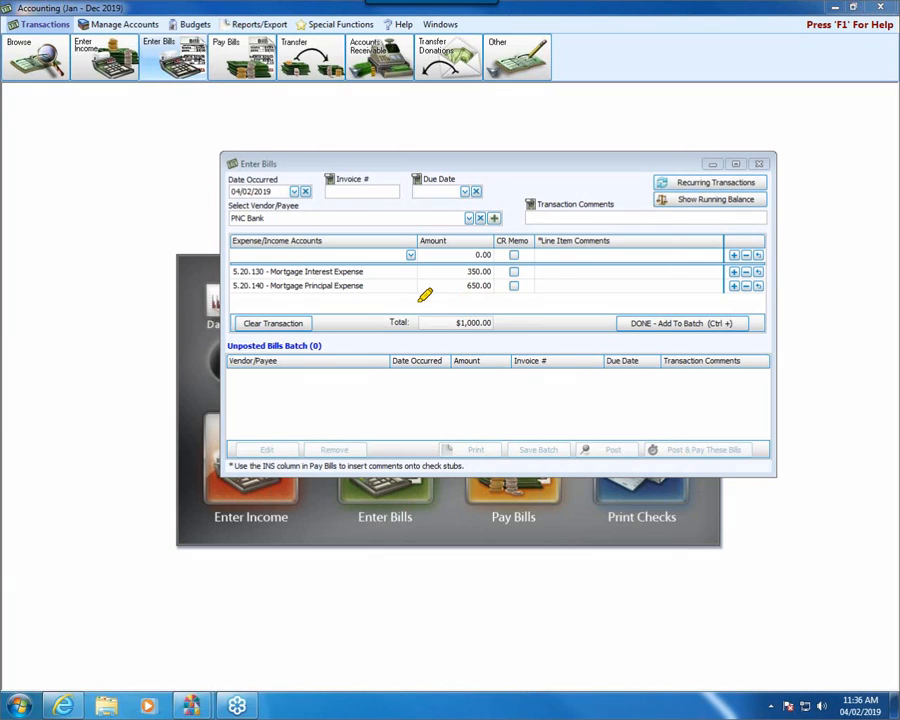
mouse_move(411, 302)
mouse_down()
mouse_move(537, 311)
mouse_move(530, 333)
mouse_move(410, 342)
mouse_move(414, 305)
mouse_up()
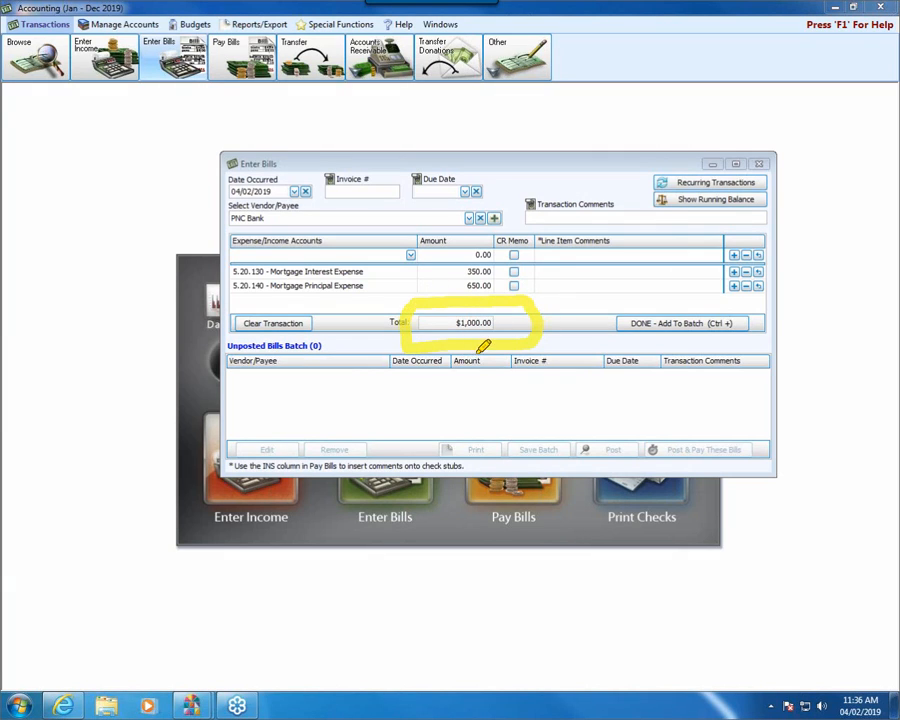
drag(482, 344, 477, 470)
mouse_move(481, 352)
mouse_down()
mouse_move(505, 366)
mouse_move(446, 367)
mouse_up()
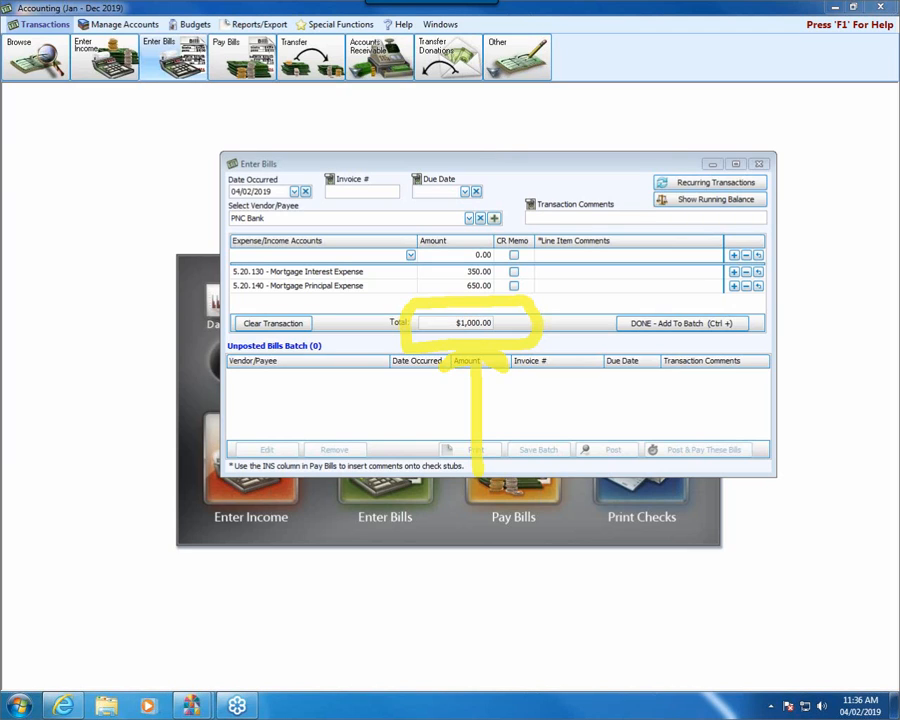
key(Escape)
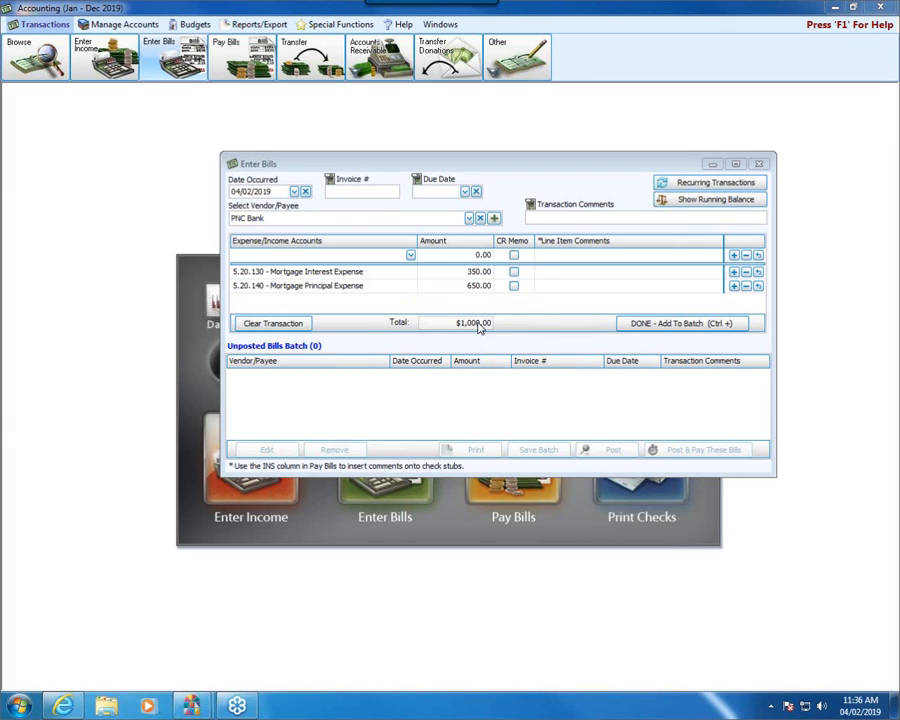
Add the PNC Bank bill to the unposted batch, then save the batch and exit bill entry
click(639, 325)
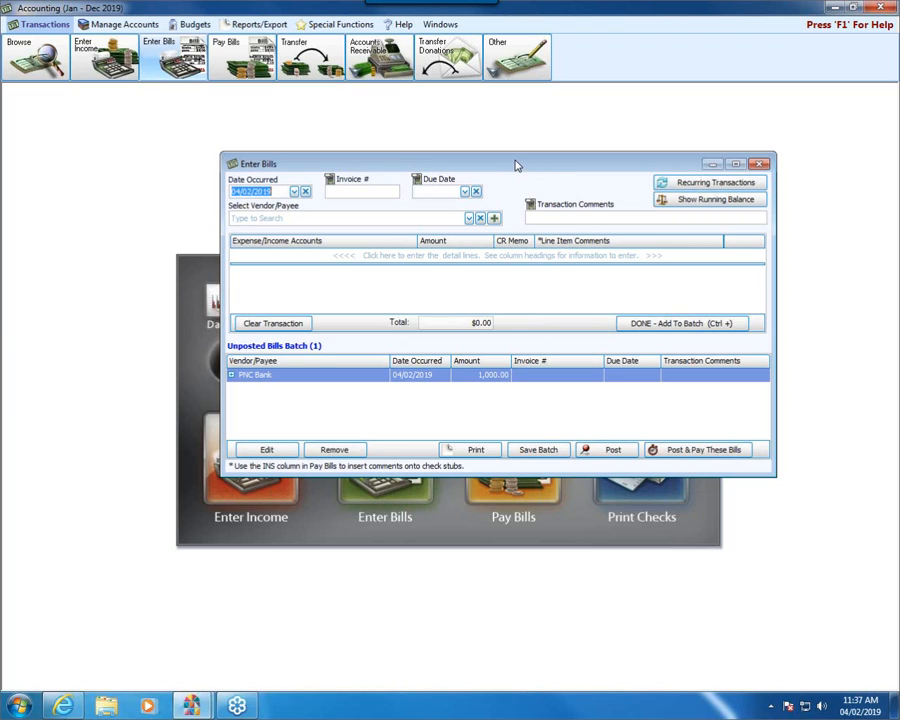
click(758, 164)
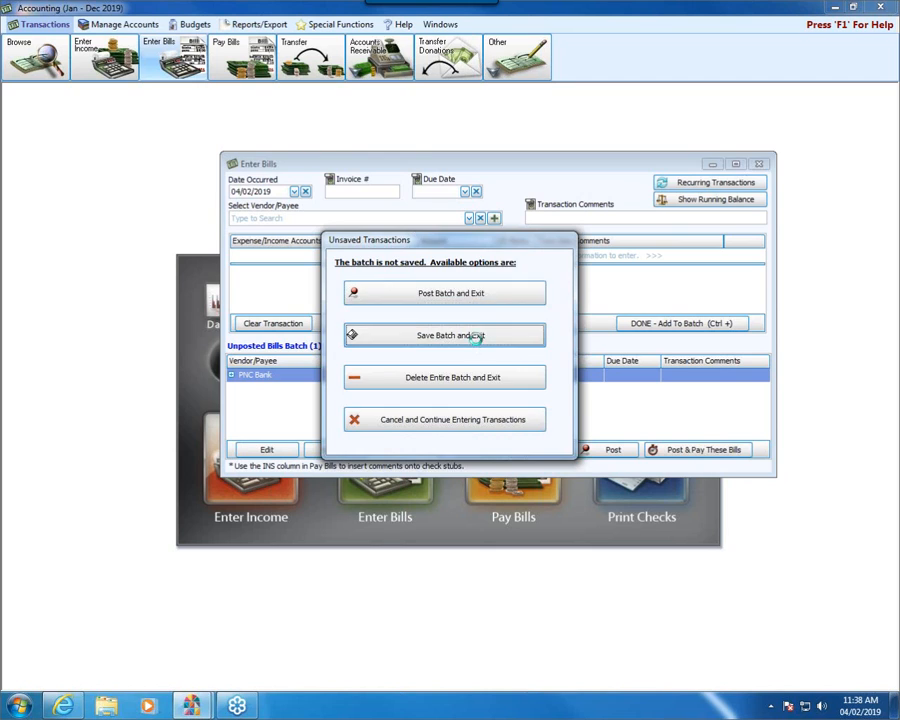
click(476, 339)
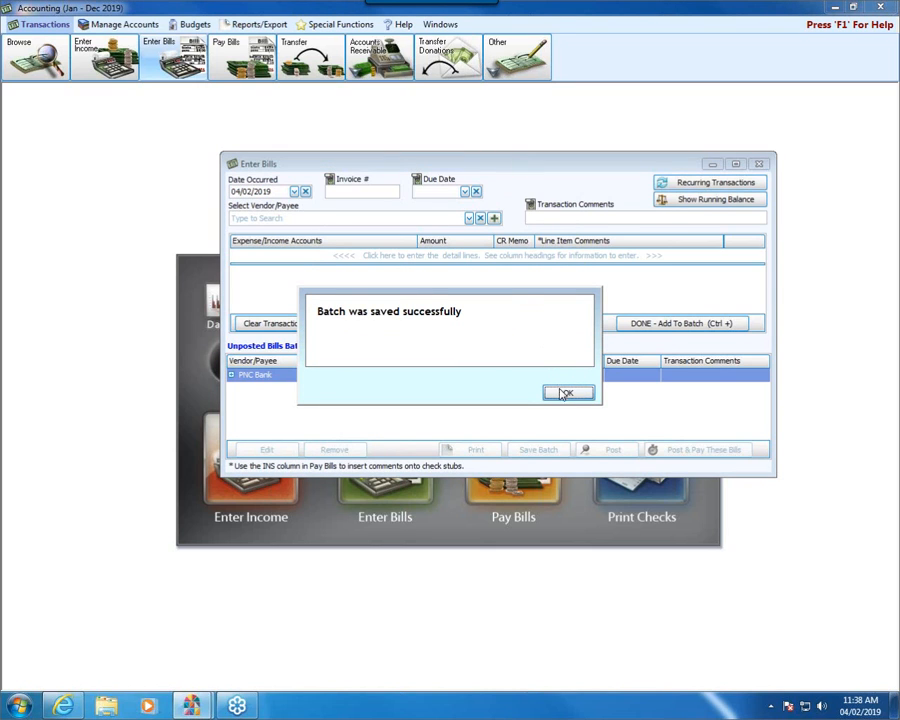
click(566, 392)
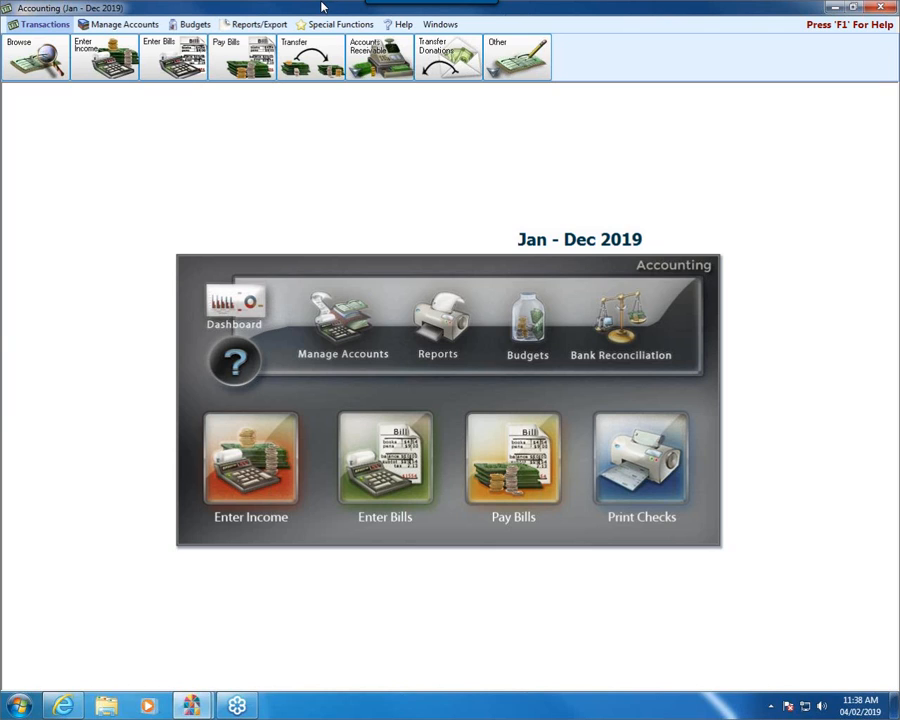
Generate a preview of the Balance Sheet report for April 2019, including accounts with zero balance
click(258, 25)
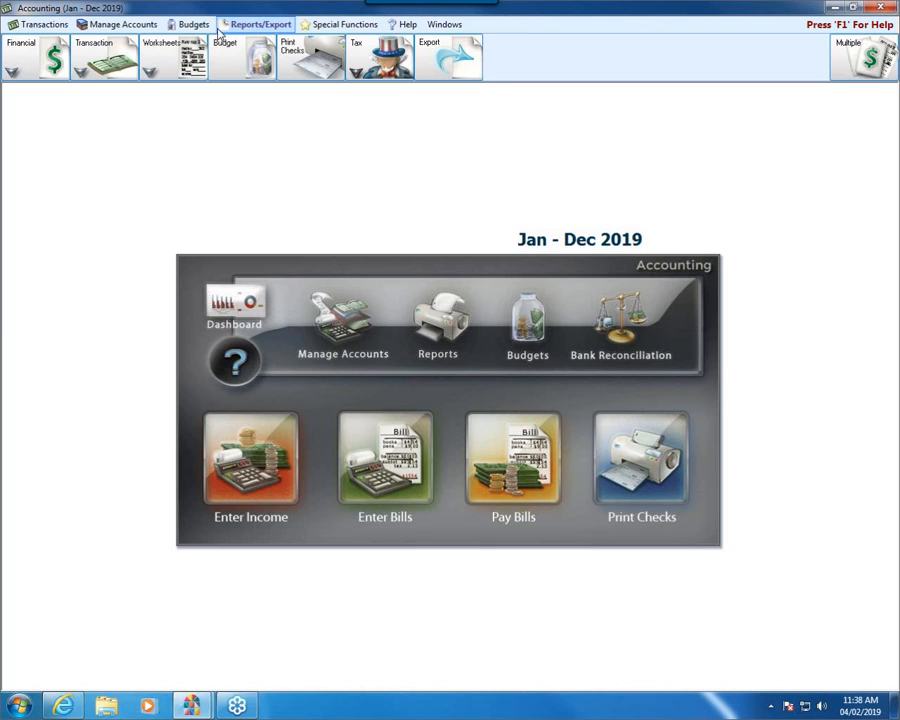
click(38, 62)
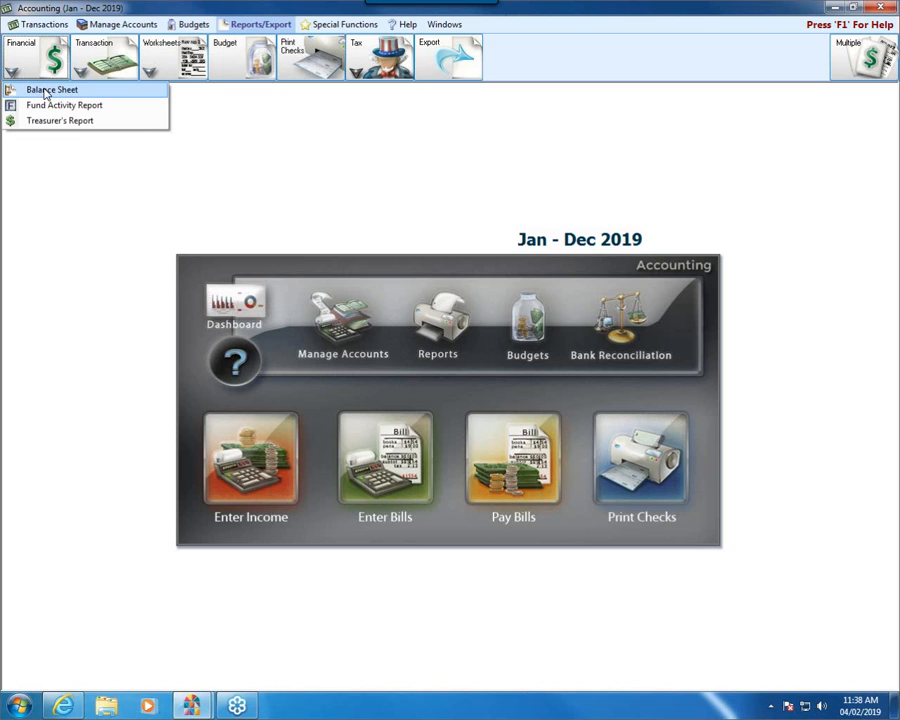
click(48, 90)
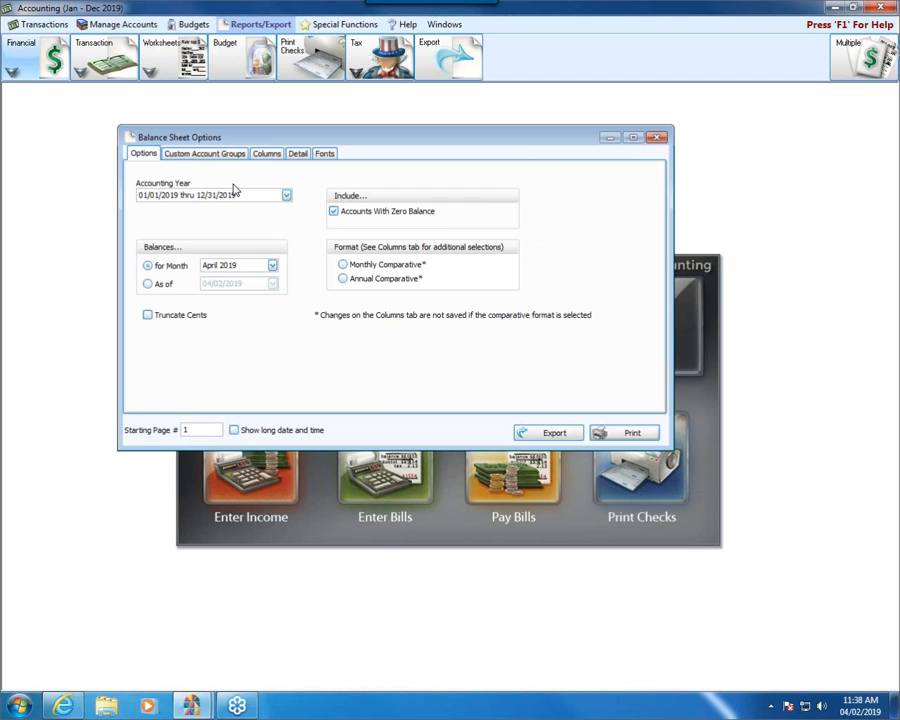
click(636, 433)
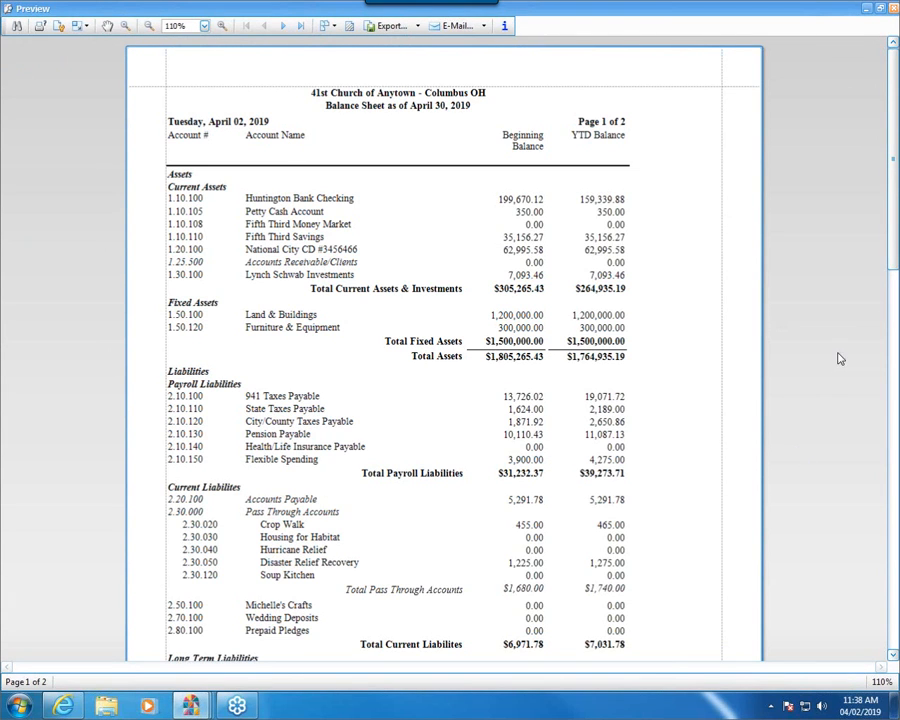
Examine the 2.90.100 Mortgage Payable line under Long Term Liabilities in the balance sheet, and close the report and its options
drag(894, 262, 896, 332)
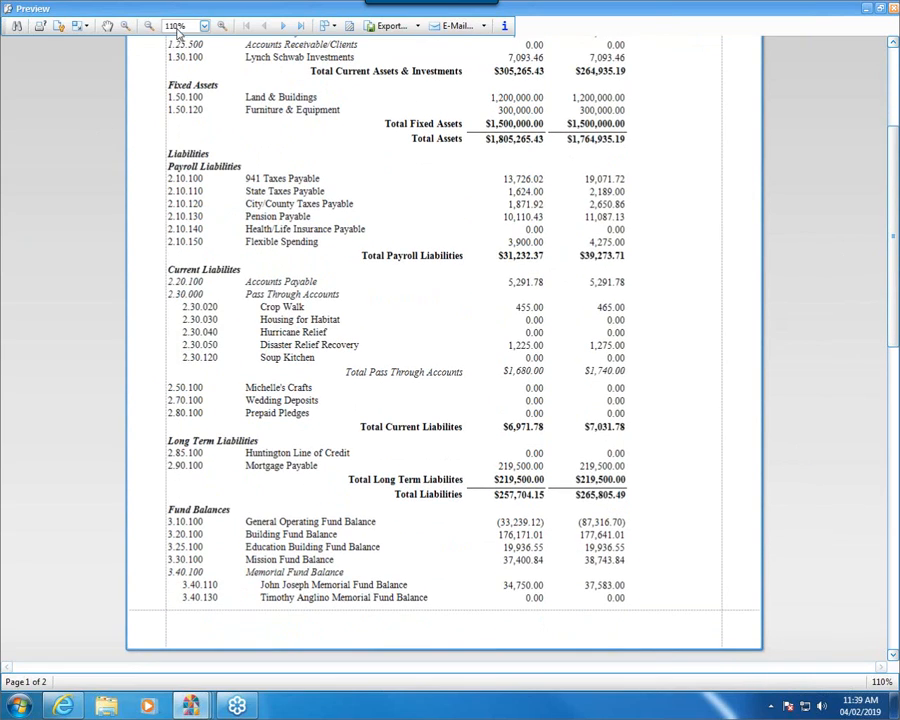
click(224, 27)
click(224, 27)
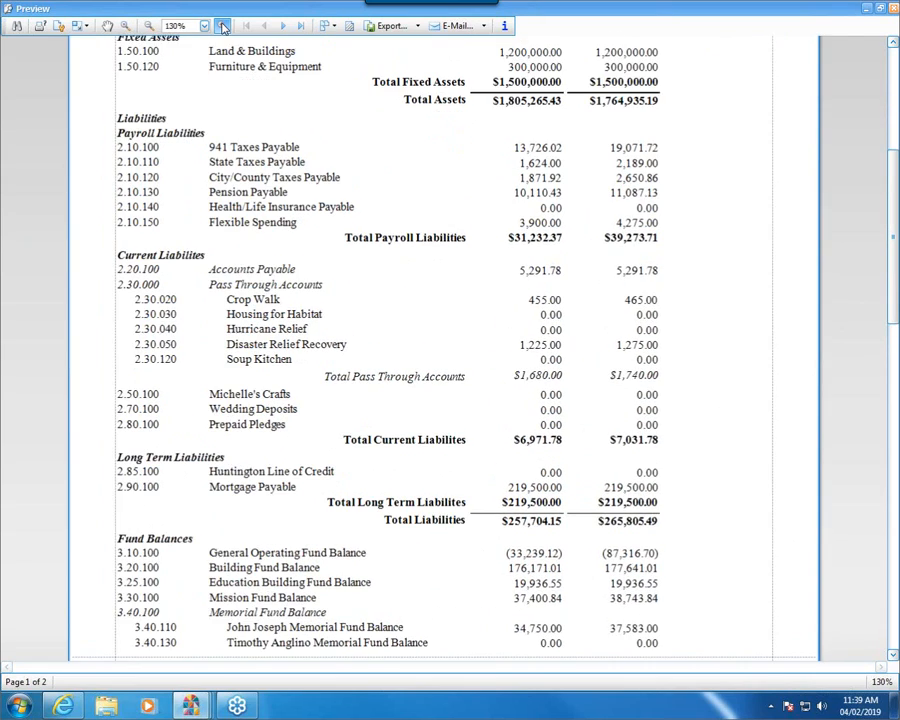
click(224, 27)
click(224, 27)
click(224, 27)
drag(894, 258, 895, 313)
scroll(896, 313, up, 4)
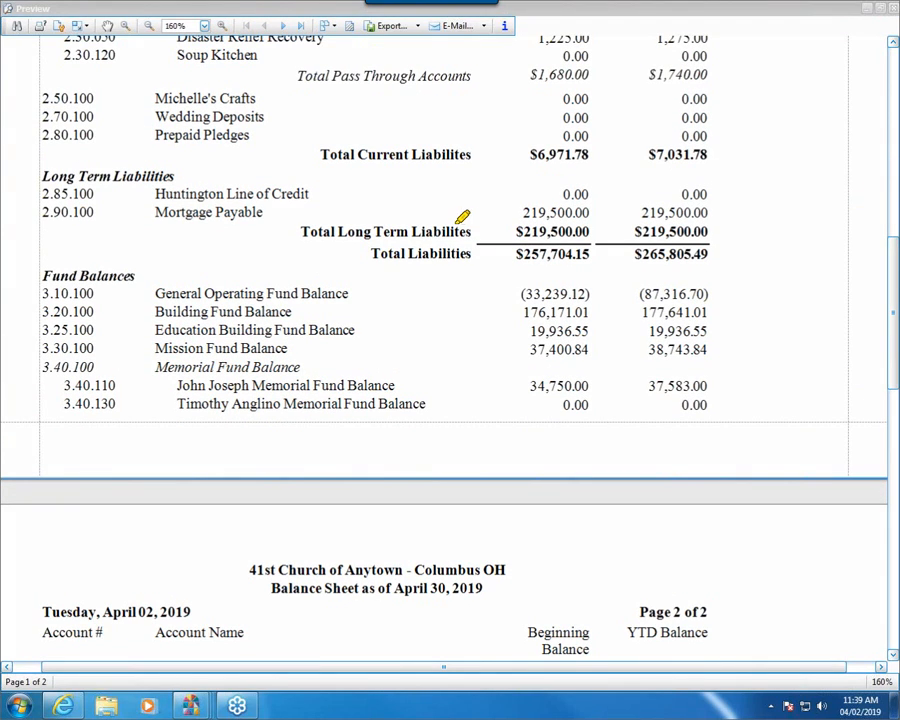
drag(44, 211, 764, 212)
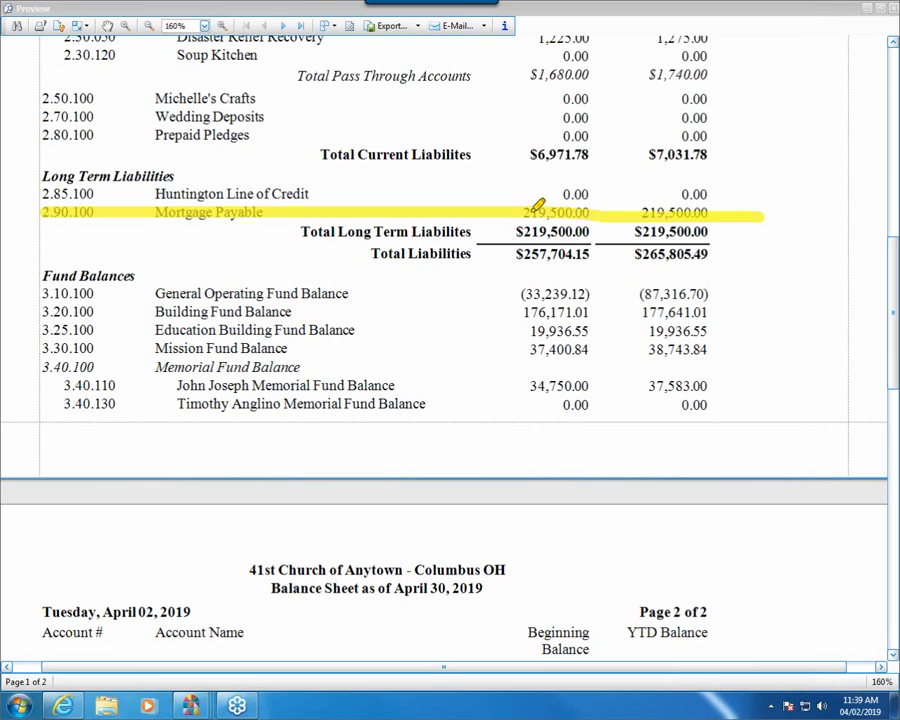
drag(760, 212, 791, 205)
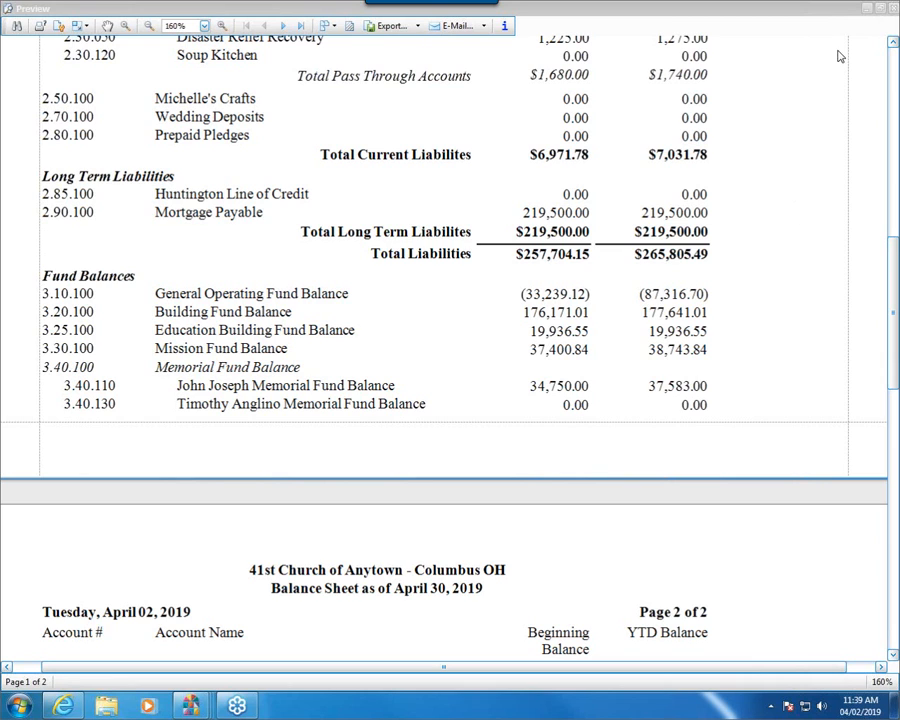
click(881, 8)
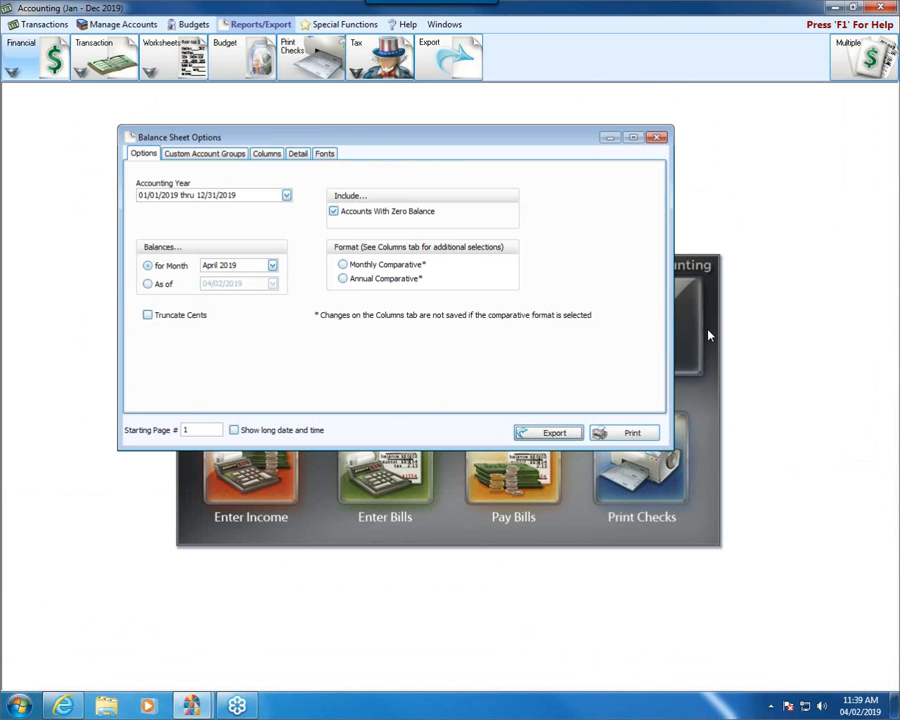
click(660, 137)
Reopen the unposted PNC Bank bill, remove its 5.20.140 Mortgage Principal Expense line, and add the bill back to the batch
click(378, 456)
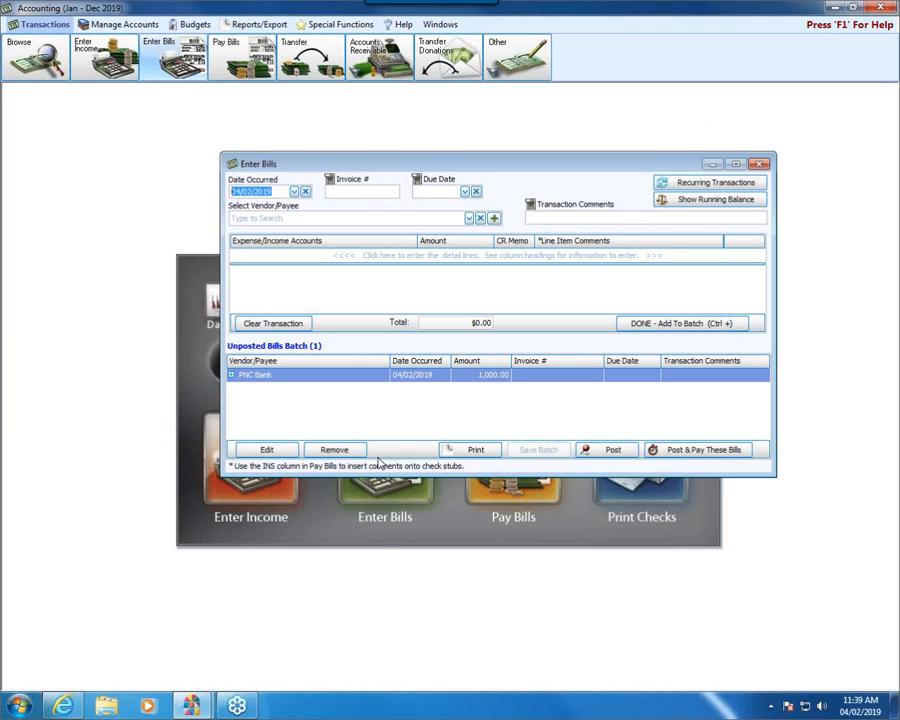
double_click(414, 376)
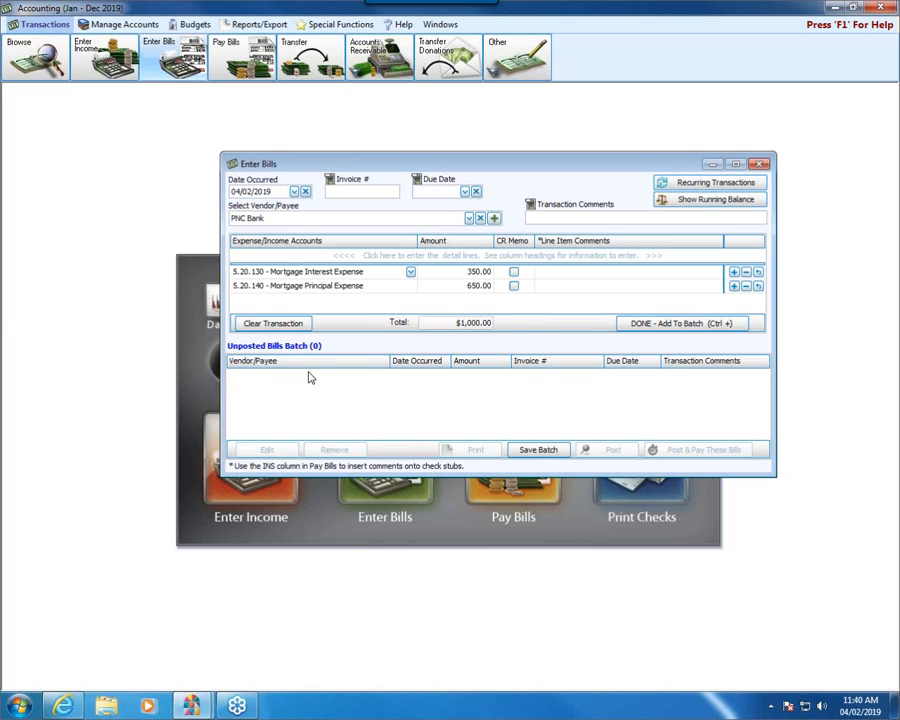
click(307, 287)
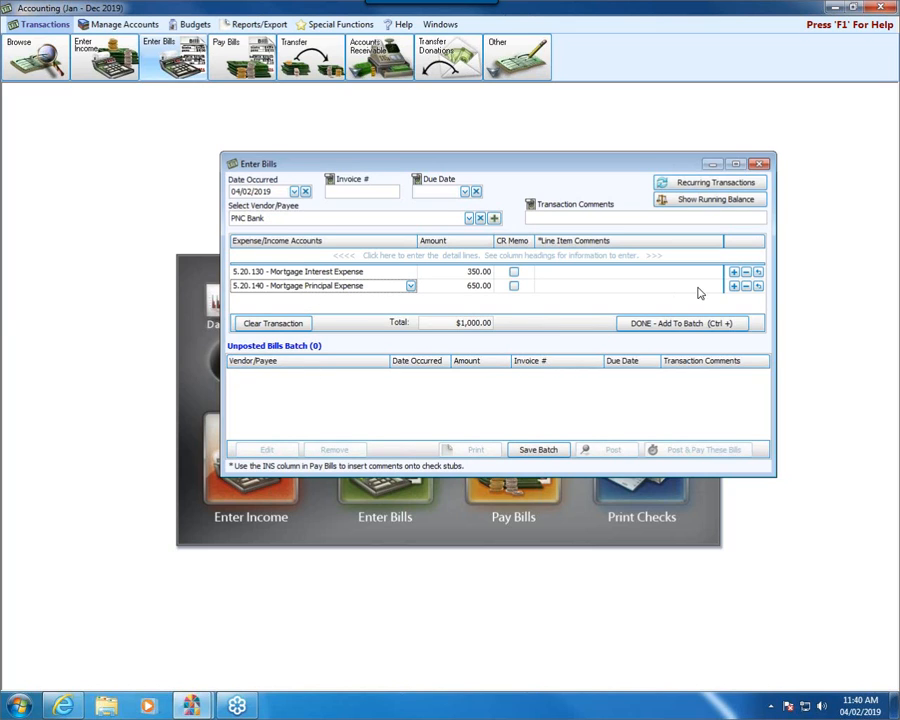
click(746, 286)
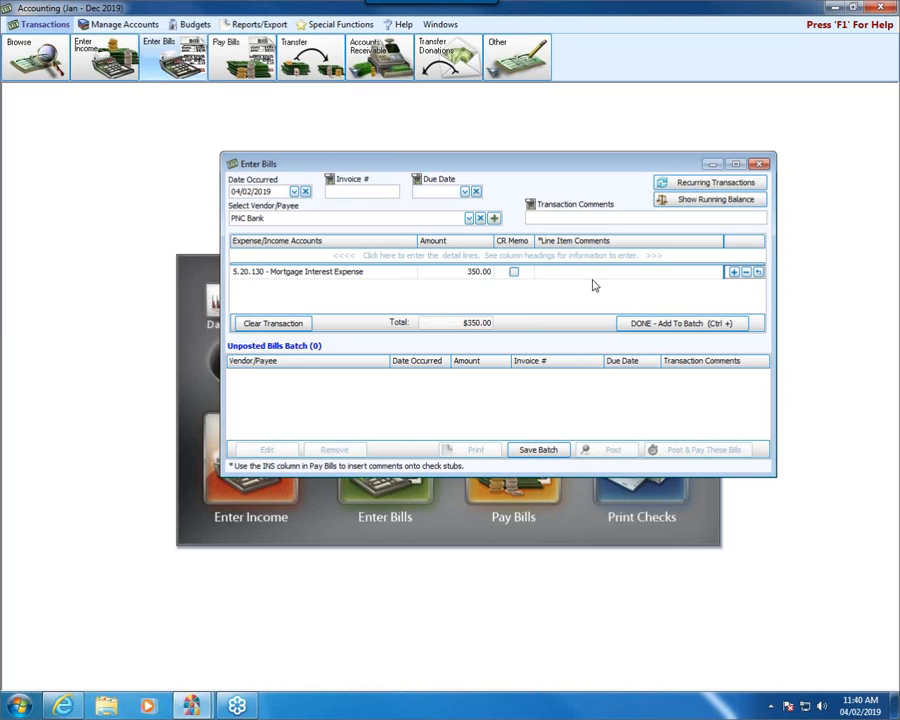
click(659, 324)
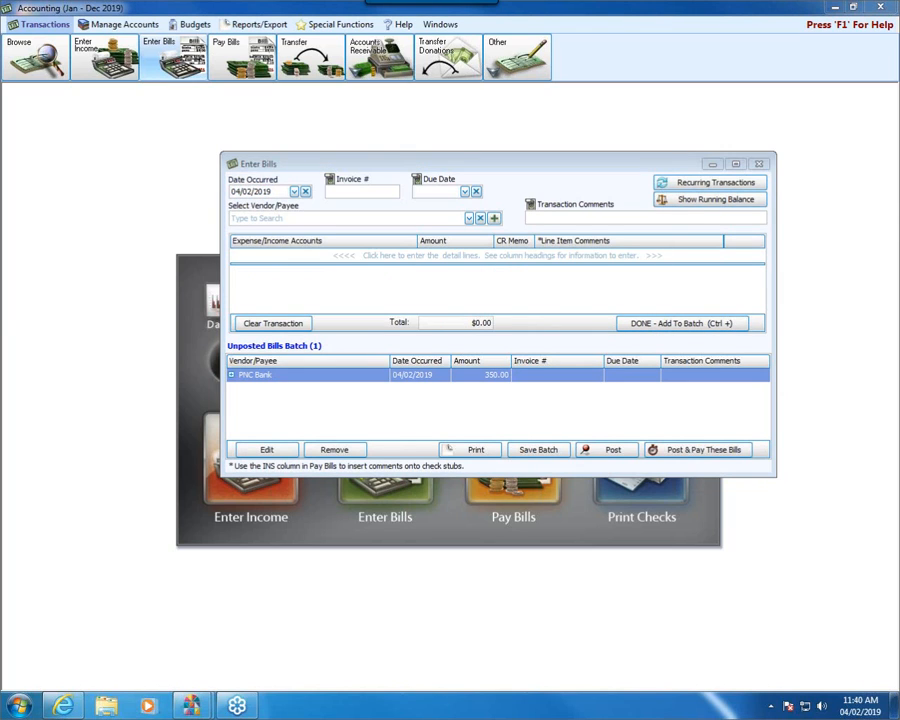
Check the bill batch's running balances, then post the PNC Bank bill and proceed to paying it without printing
click(689, 202)
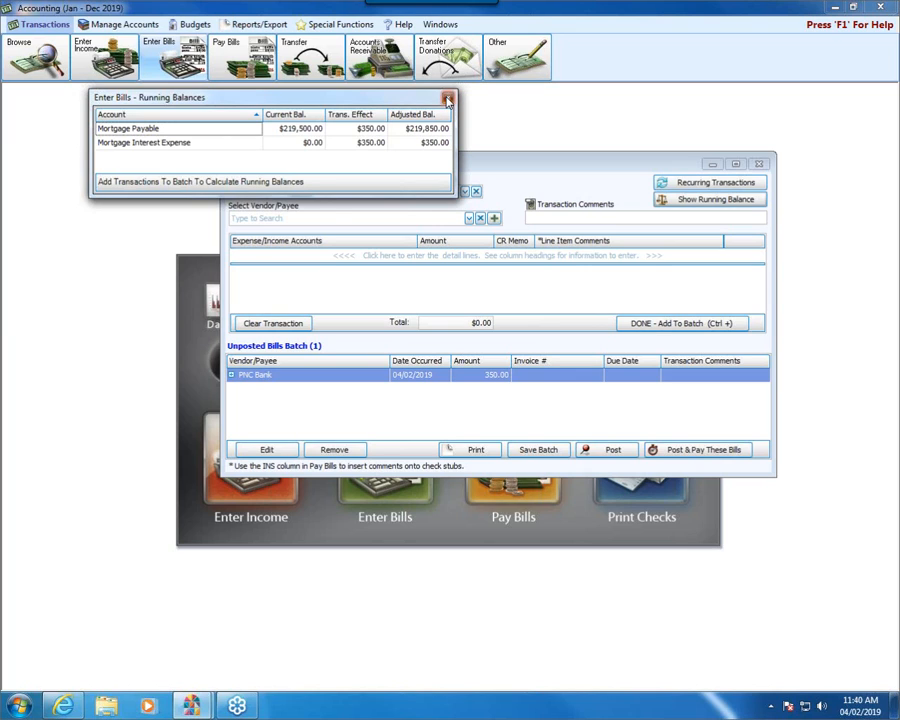
click(447, 100)
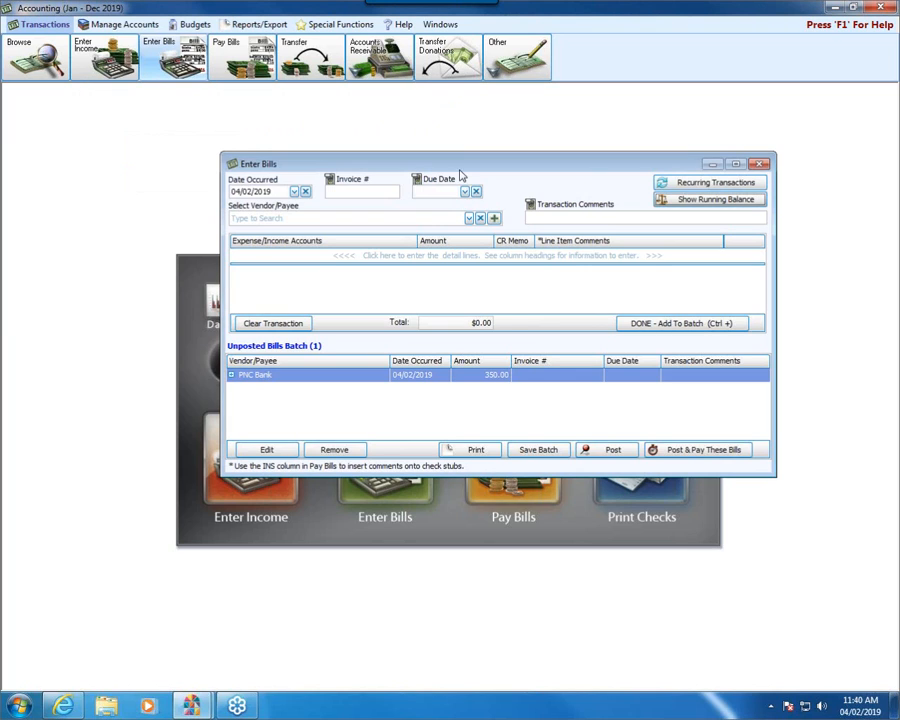
click(667, 450)
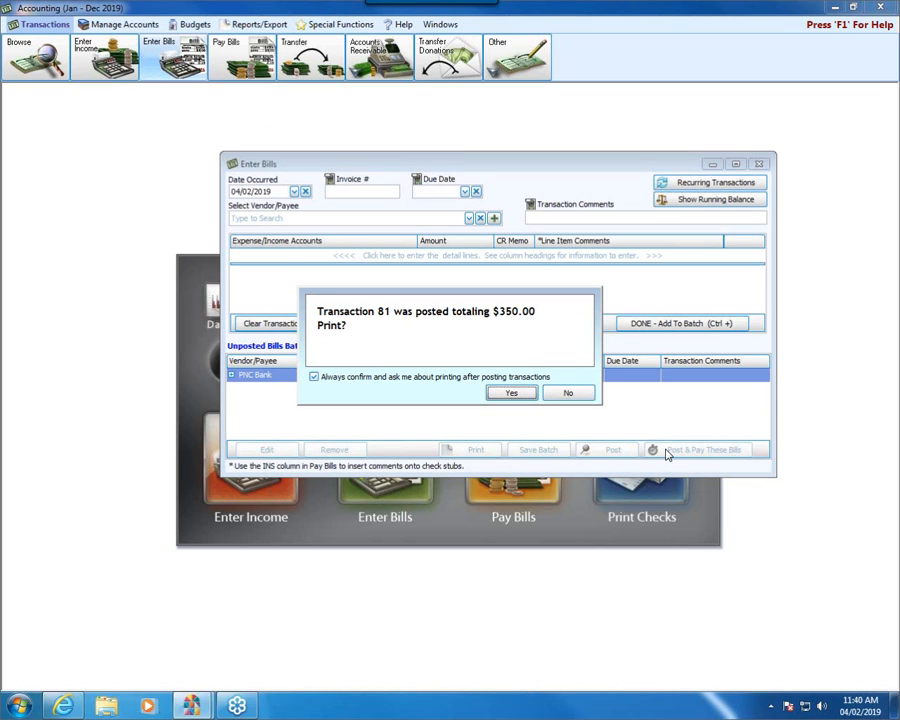
click(566, 392)
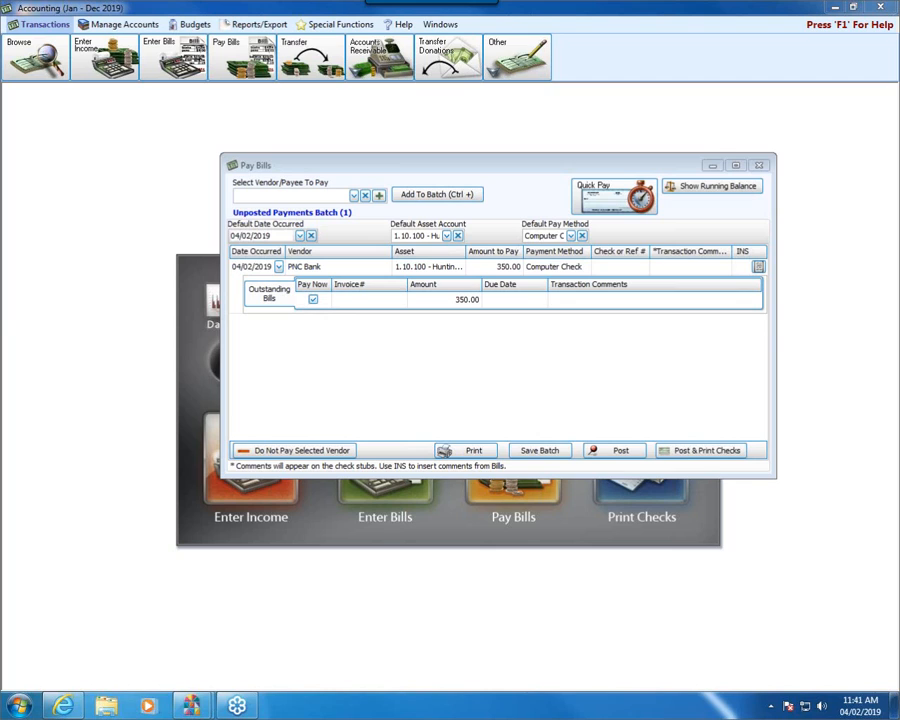
Set the PNC Bank payment's amount to pay to 1,000.00 and its payment method to EFT
mouse_move(468, 251)
mouse_down()
mouse_move(520, 251)
mouse_move(482, 270)
mouse_move(522, 258)
mouse_up()
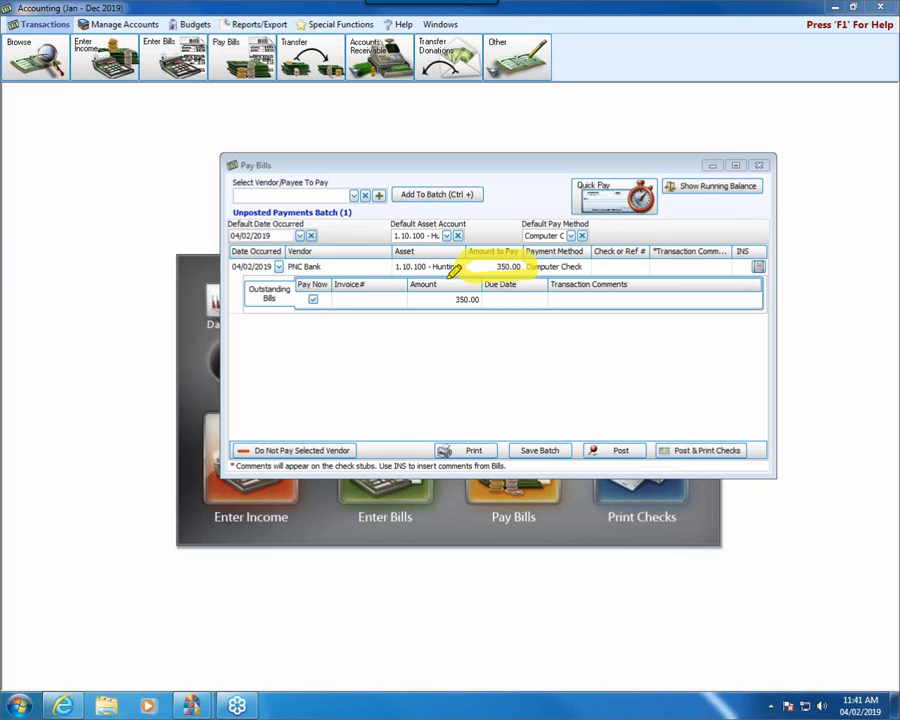
drag(436, 266, 551, 266)
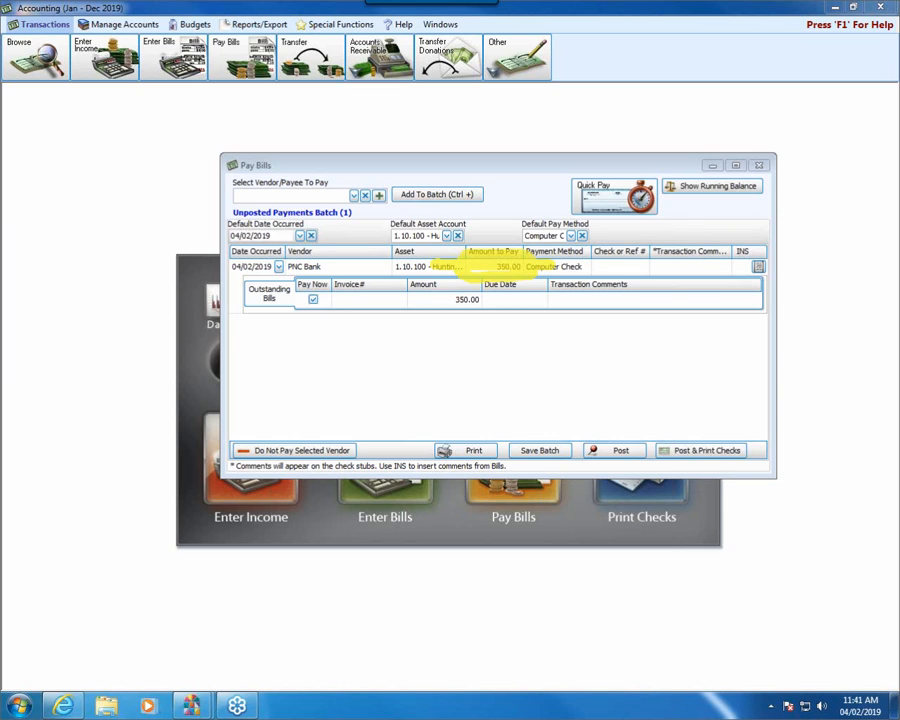
key(Escape)
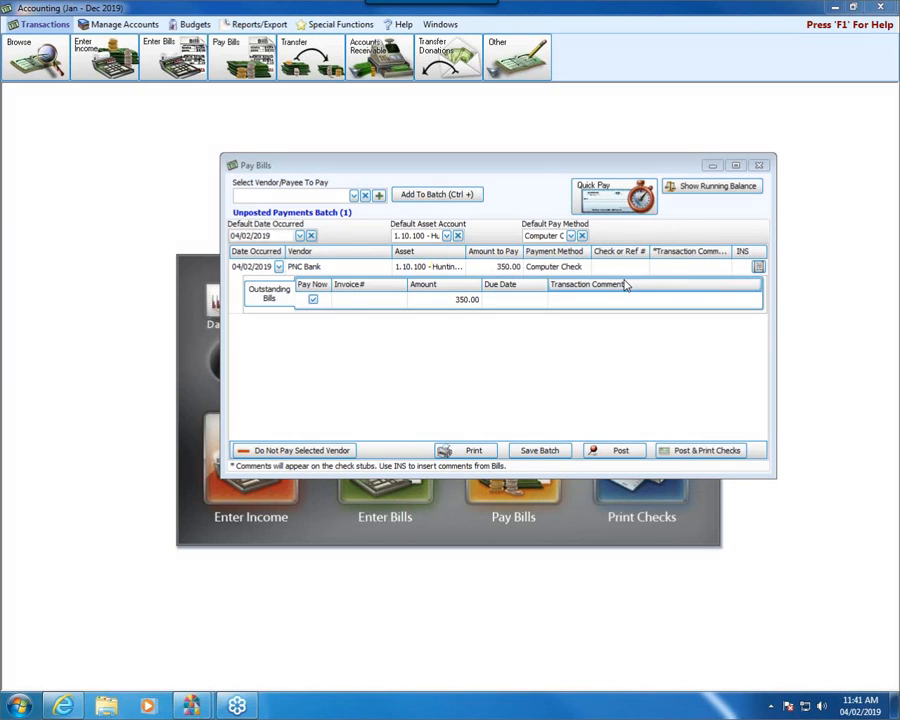
click(478, 267)
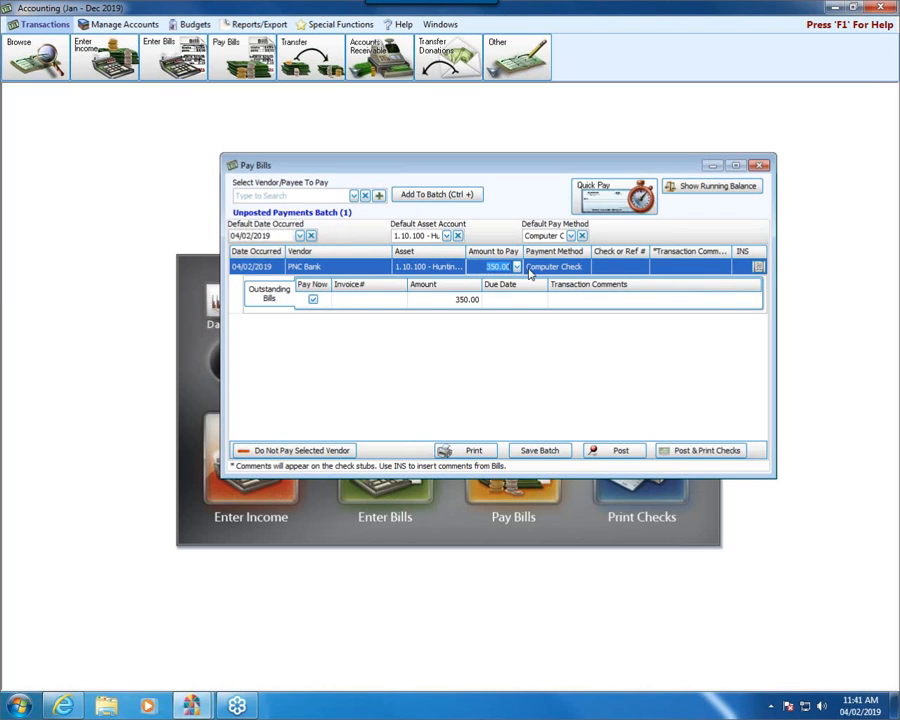
text(1000.00)
click(557, 268)
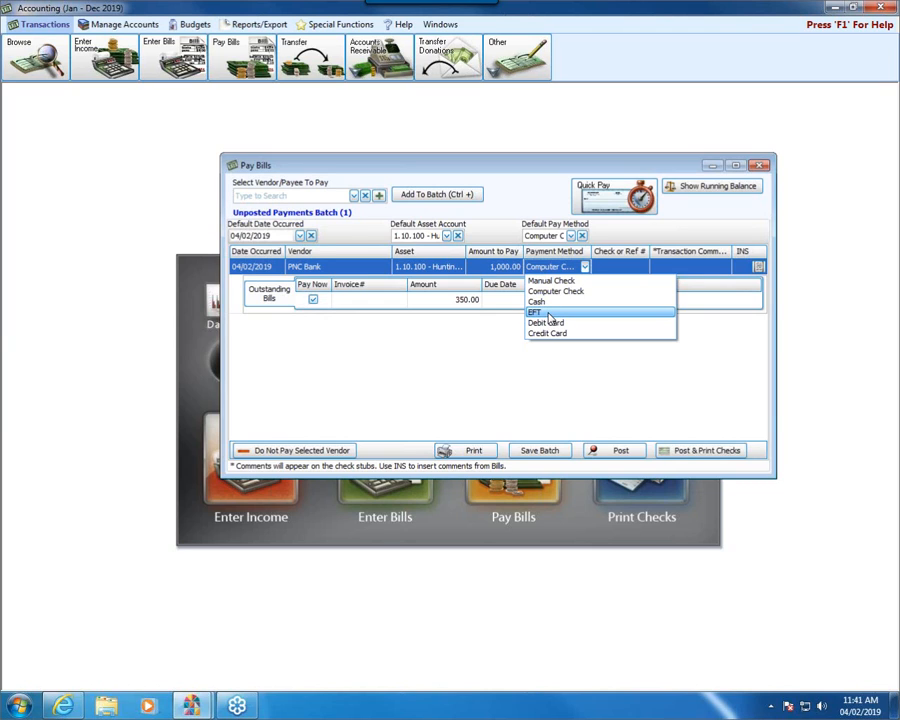
click(548, 317)
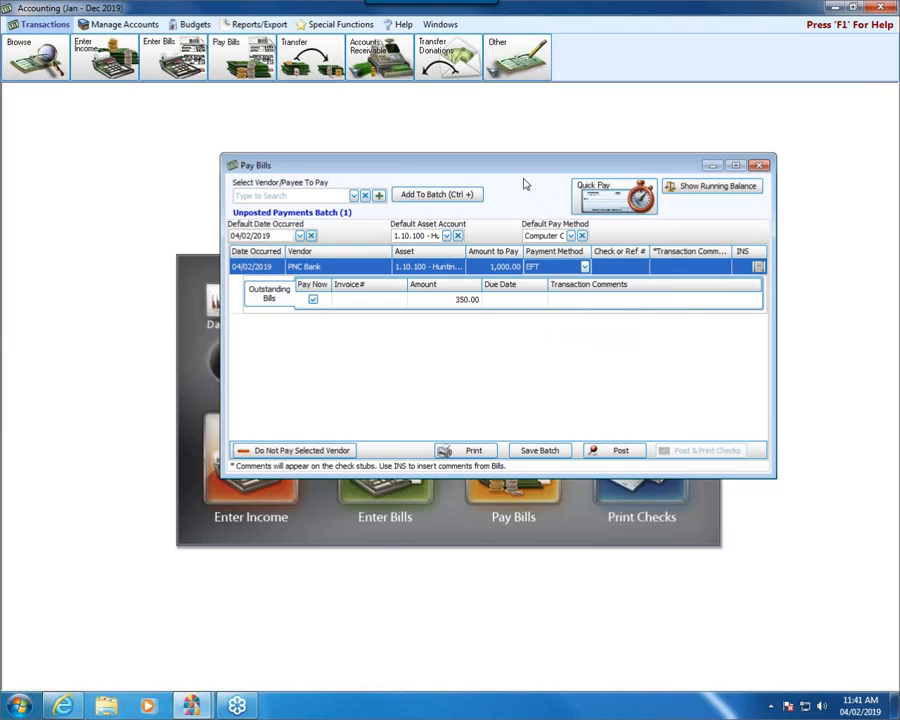
click(585, 266)
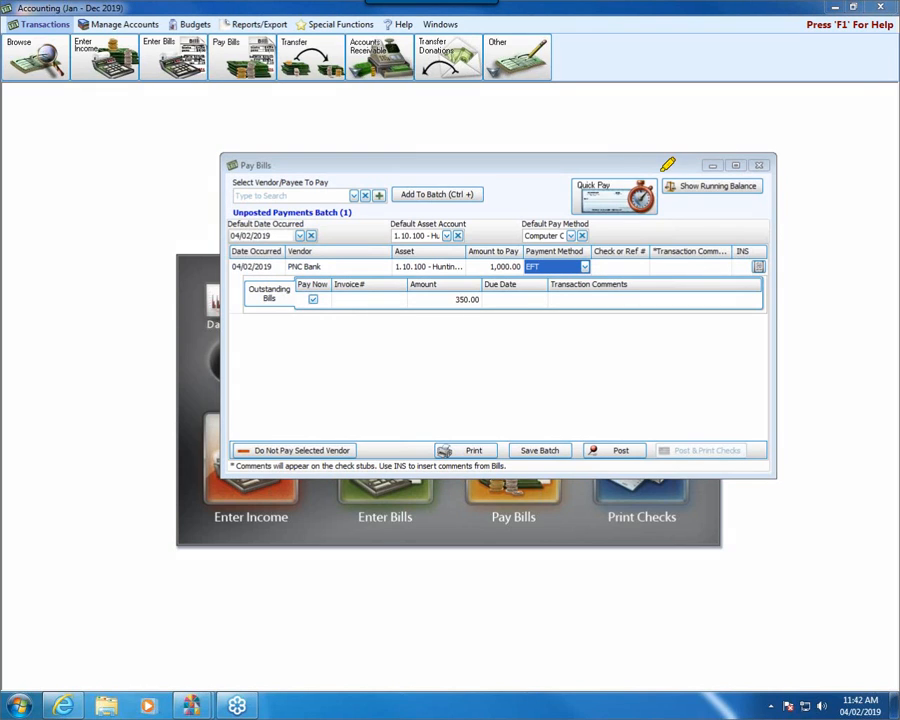
Review the payment's running balances for Huntington Bank Checking and Mortgage Payable, then close them
mouse_move(658, 171)
mouse_down()
mouse_move(778, 164)
mouse_move(729, 207)
mouse_move(632, 197)
mouse_move(628, 172)
mouse_up()
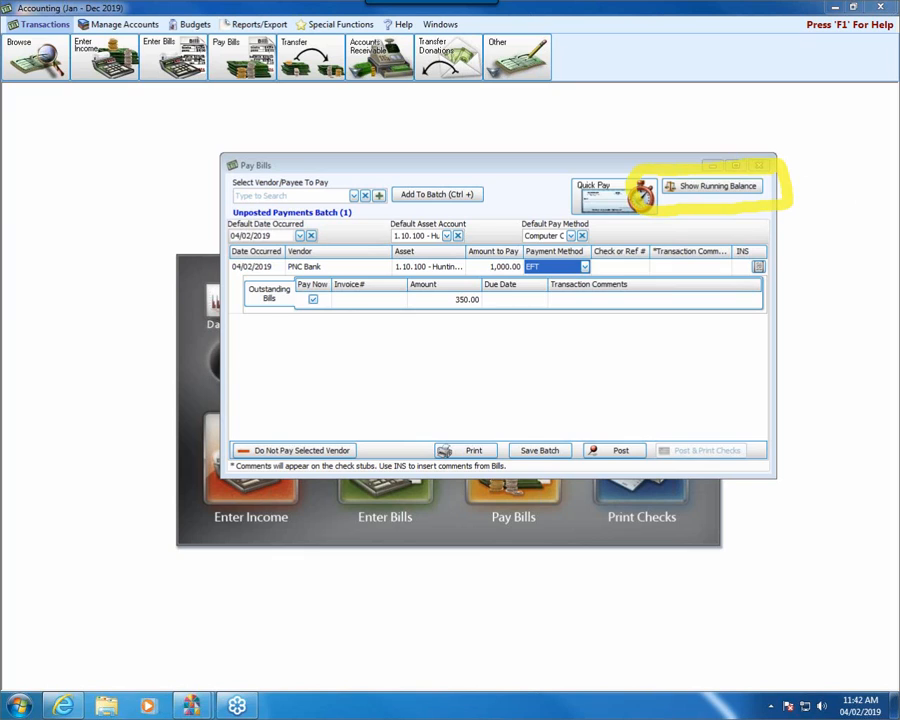
key(Escape)
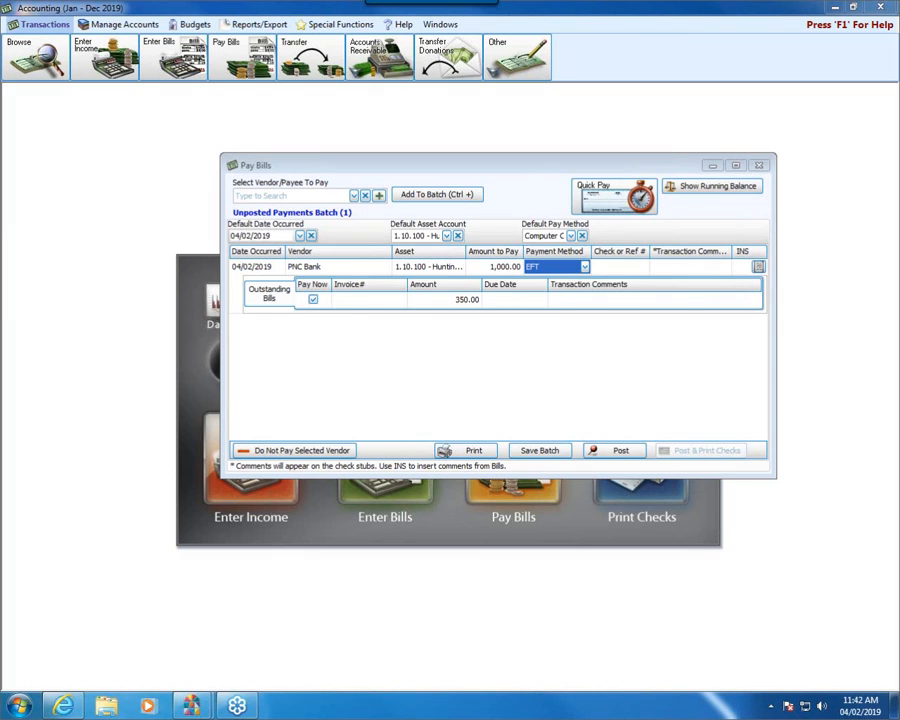
click(680, 189)
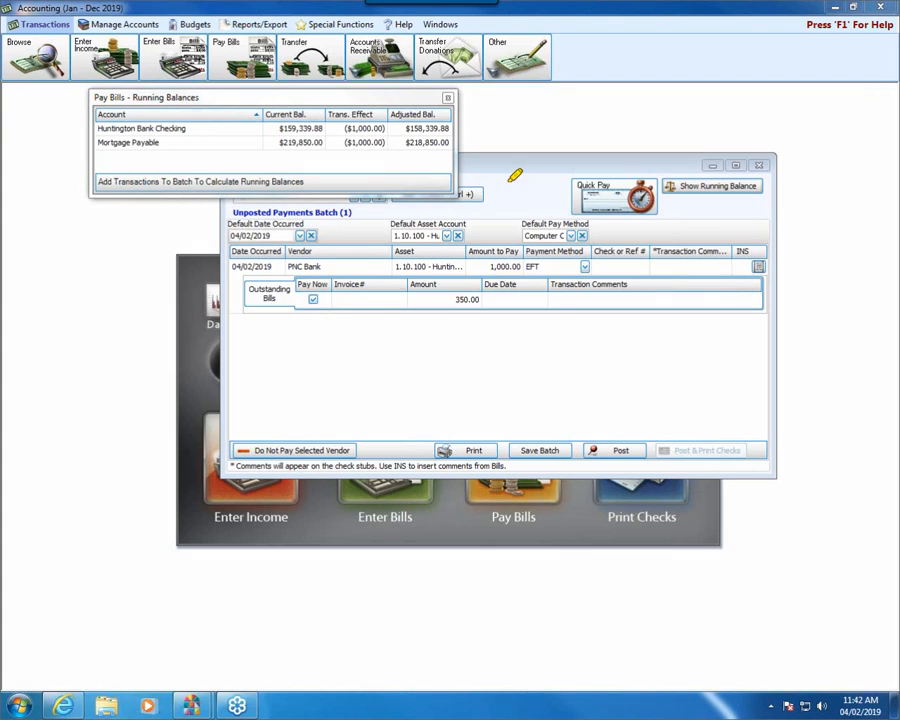
drag(385, 153, 460, 156)
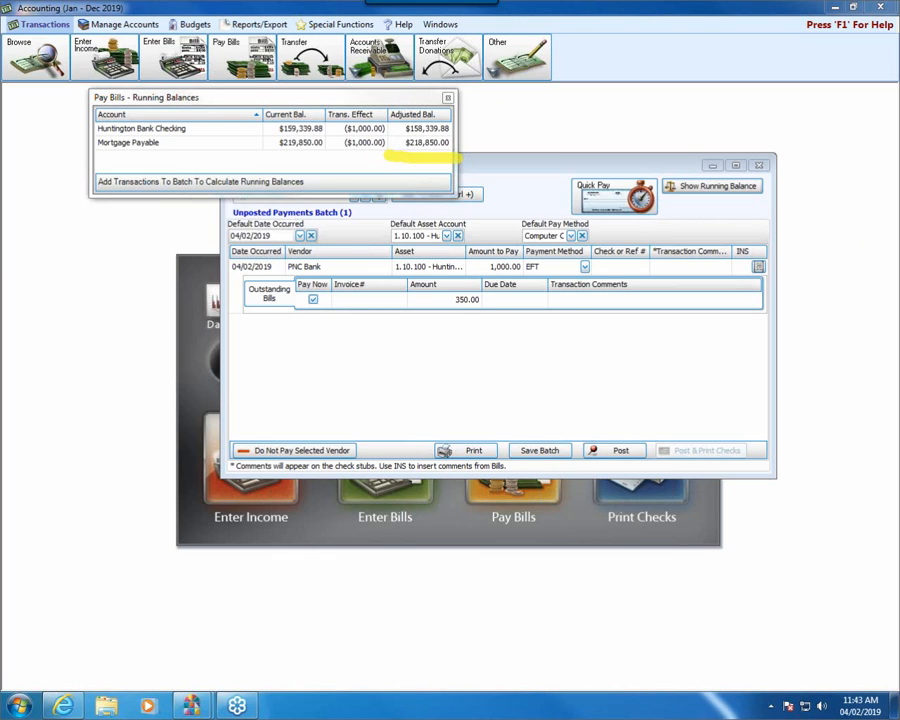
click(448, 97)
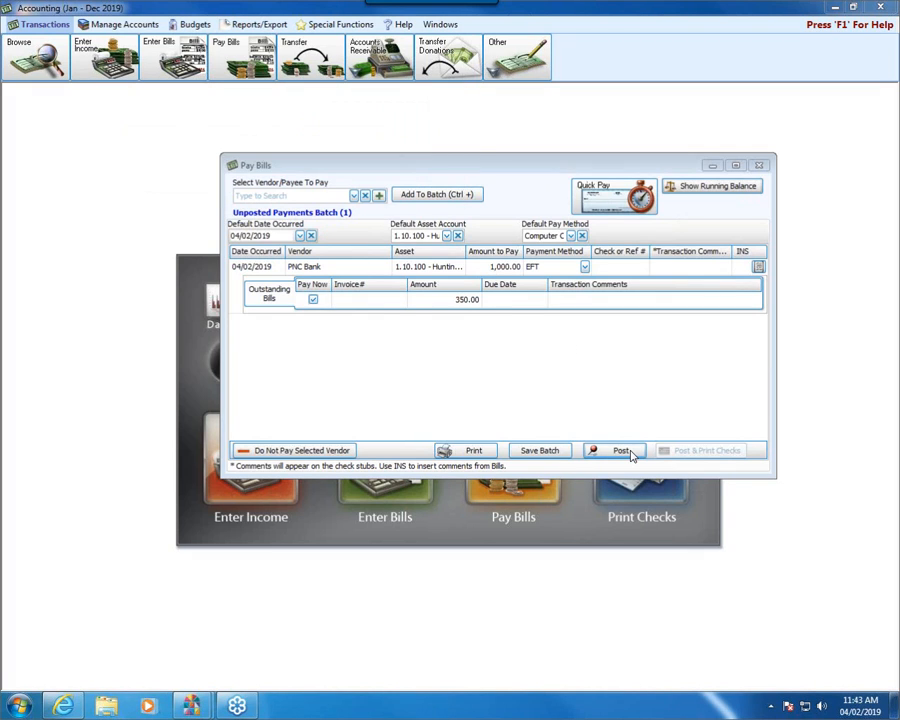
Post the PNC Bank payment despite the asset account mismatch, decline printing, and close bill payment
click(621, 451)
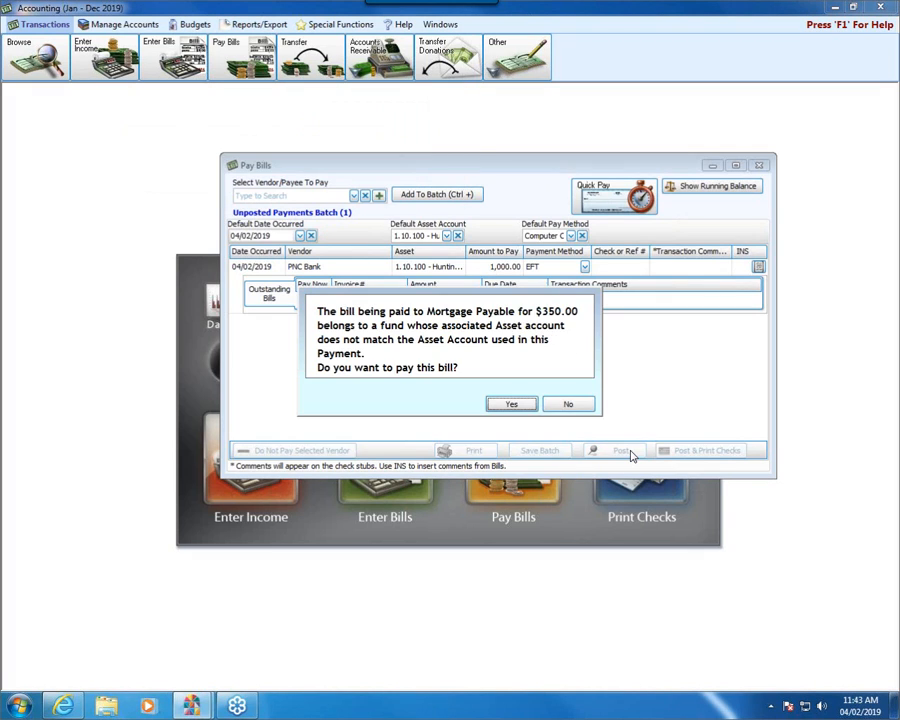
click(511, 406)
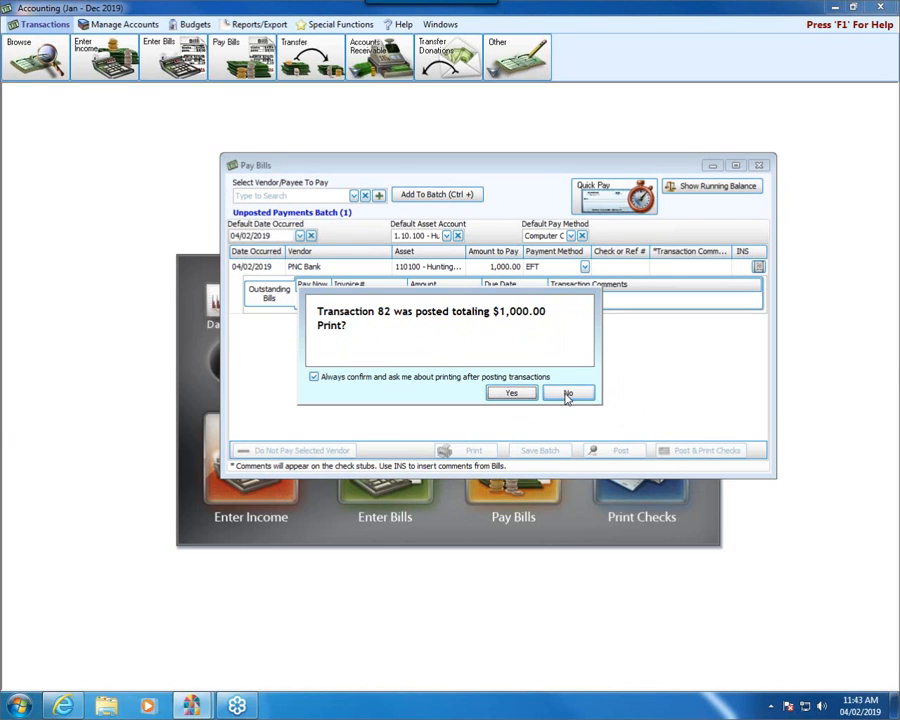
click(568, 394)
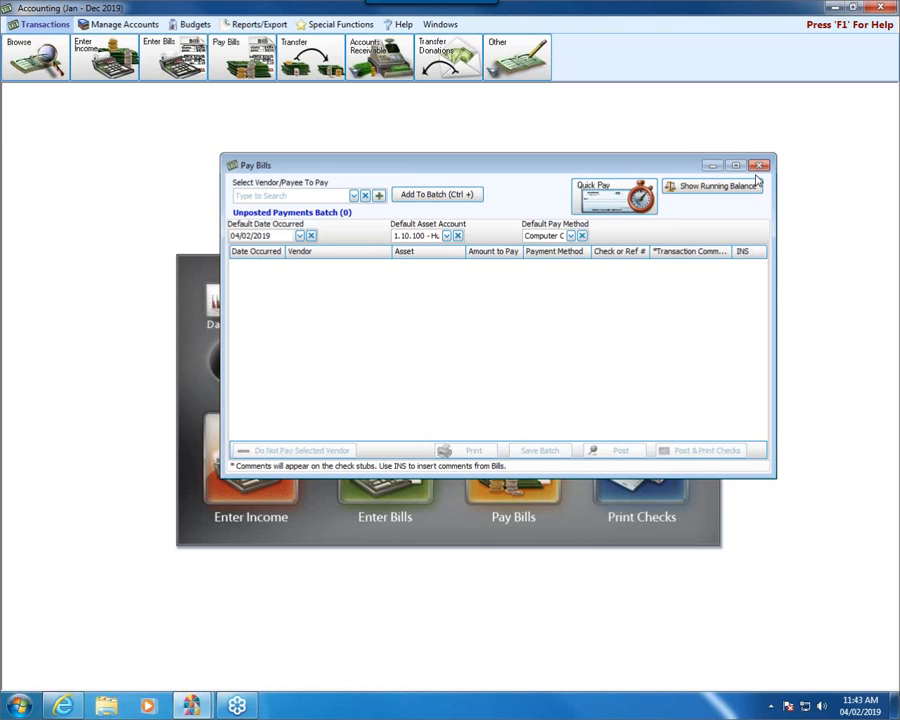
click(759, 165)
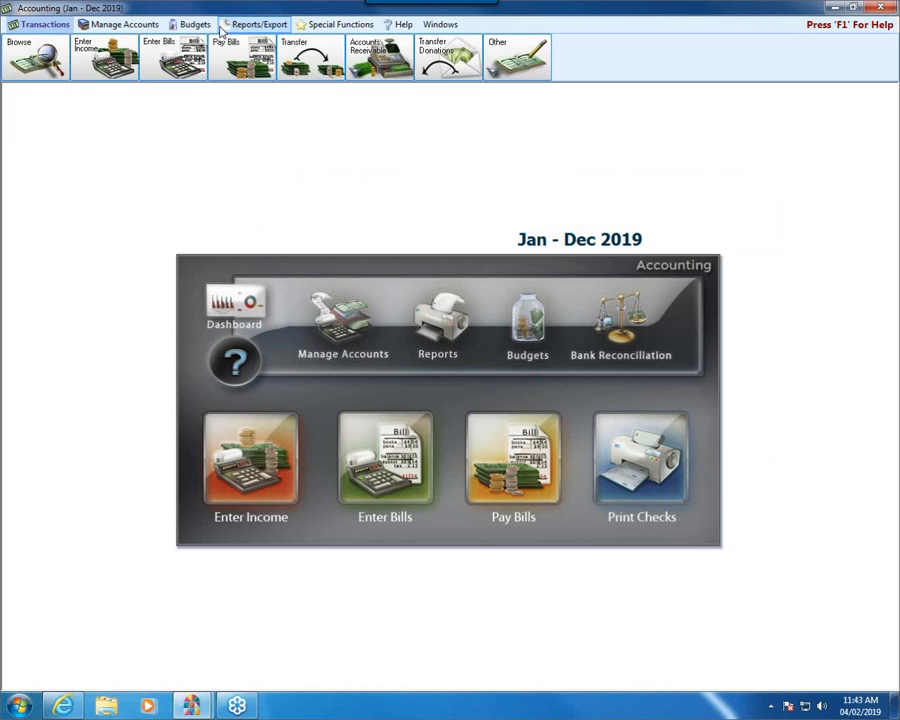
Generate a preview of the balance sheet for April 2019
click(256, 24)
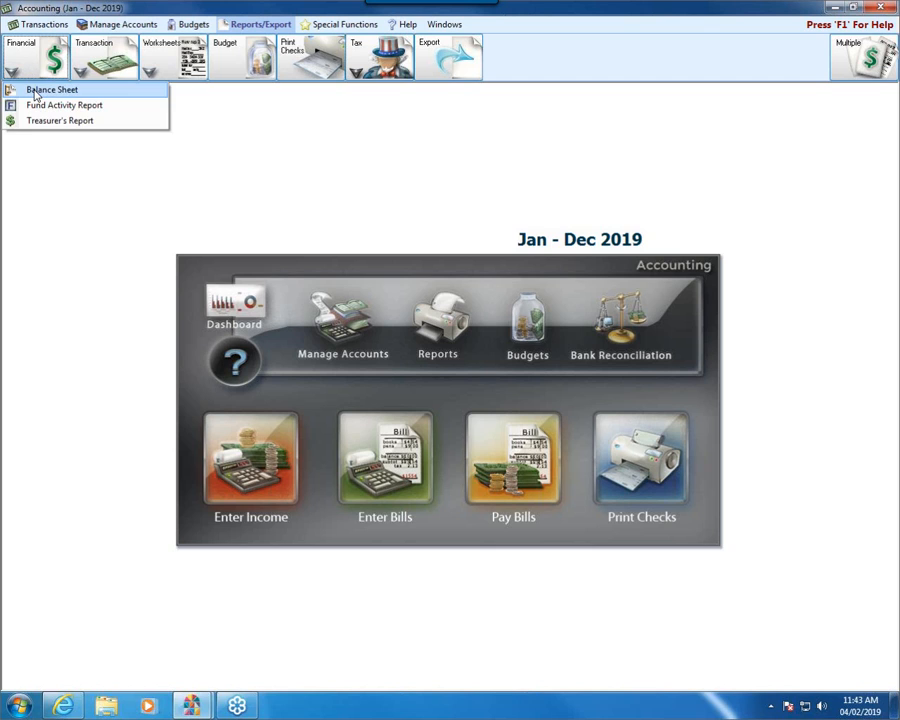
click(32, 89)
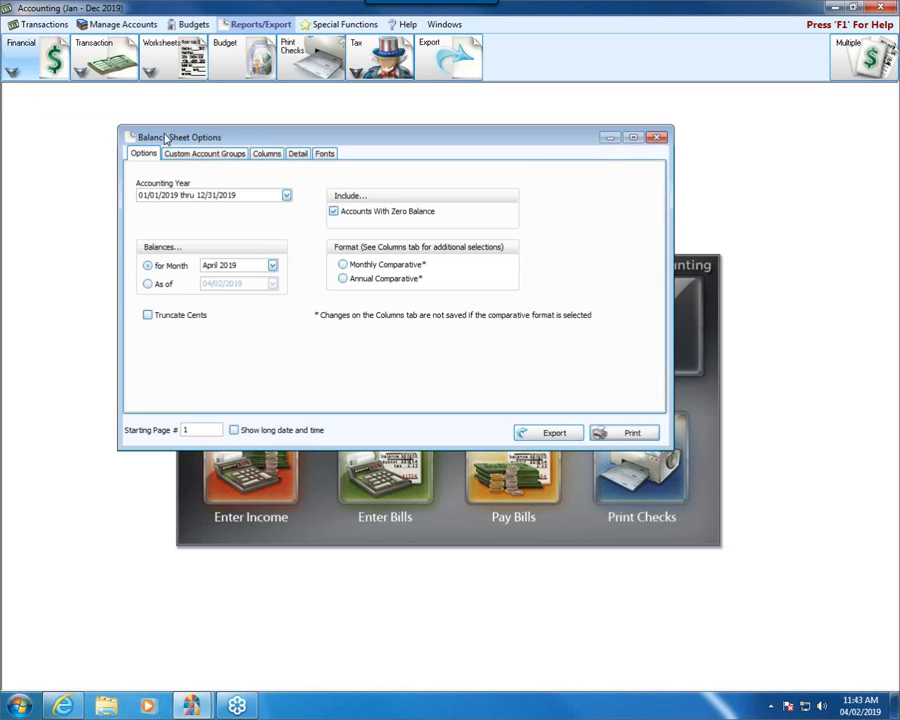
click(656, 437)
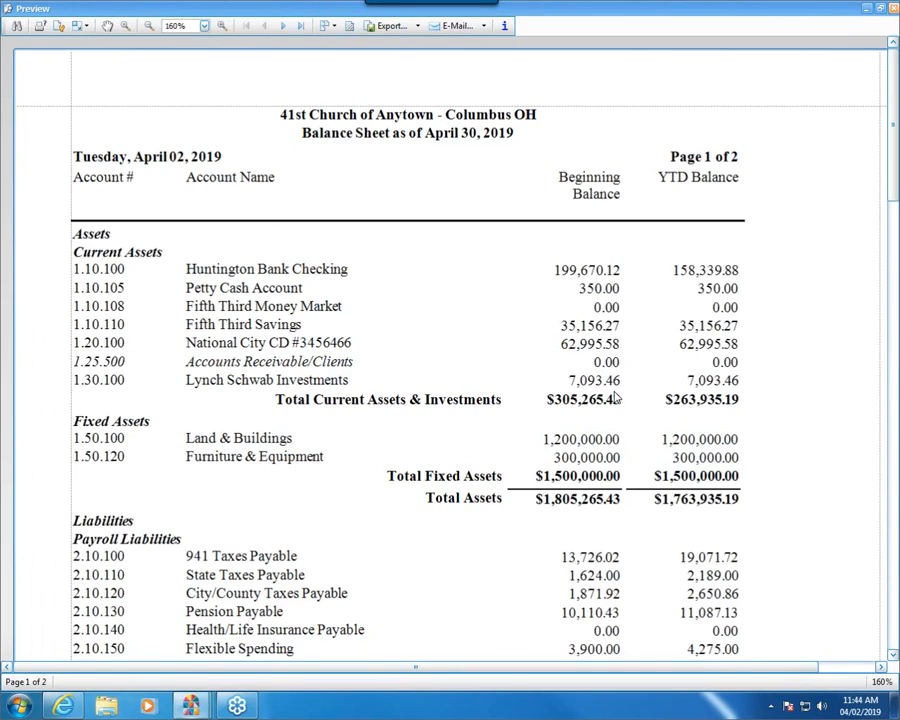
Review the asset, Mortgage Payable and fund balances on both balance sheet pages, then close the report and its options
drag(895, 165, 895, 296)
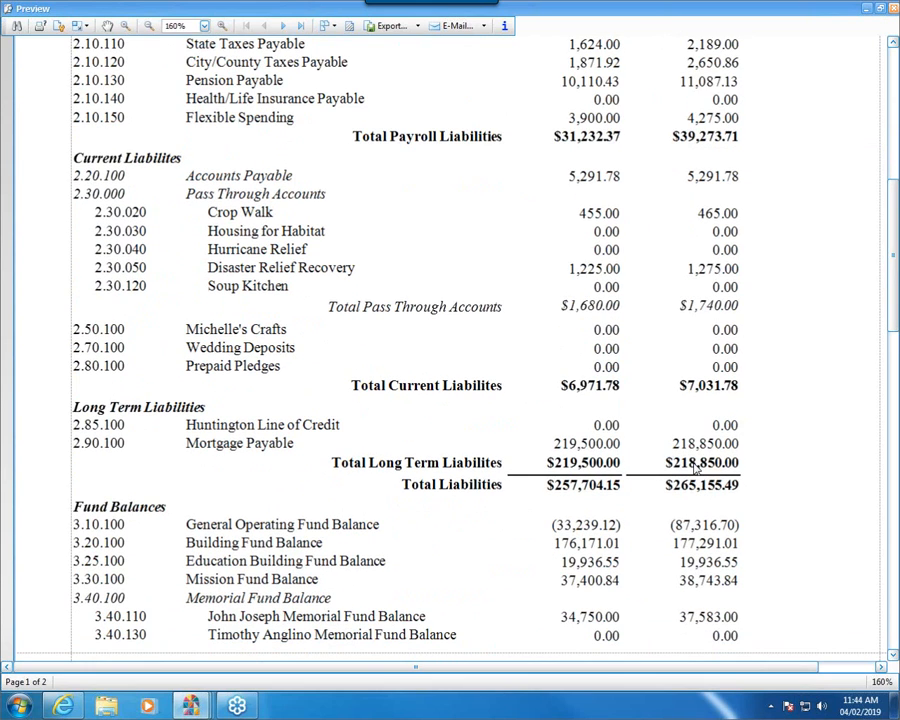
drag(893, 262, 895, 145)
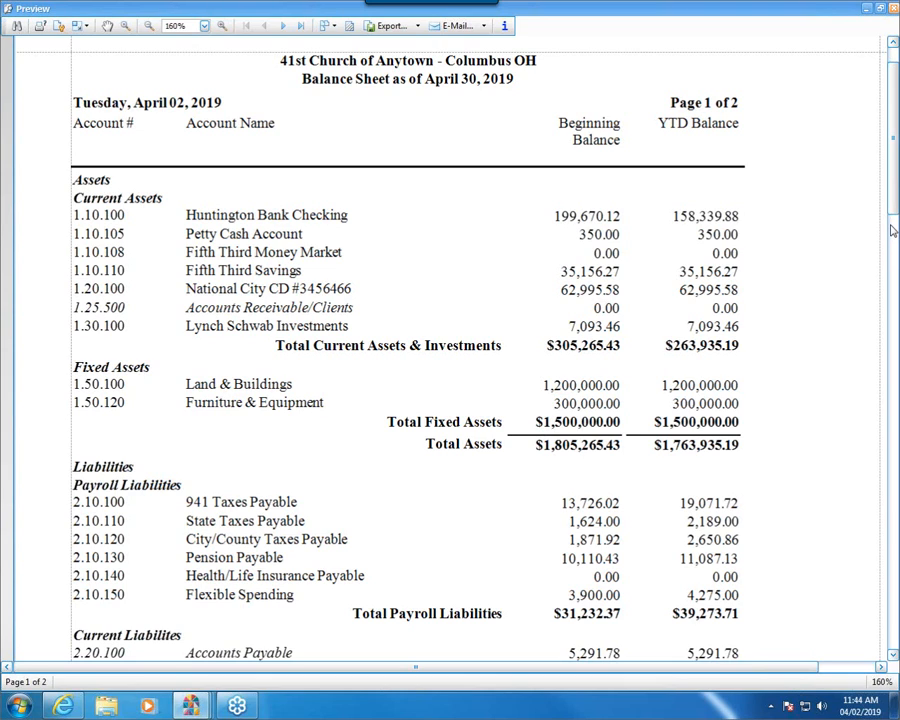
drag(895, 215, 885, 390)
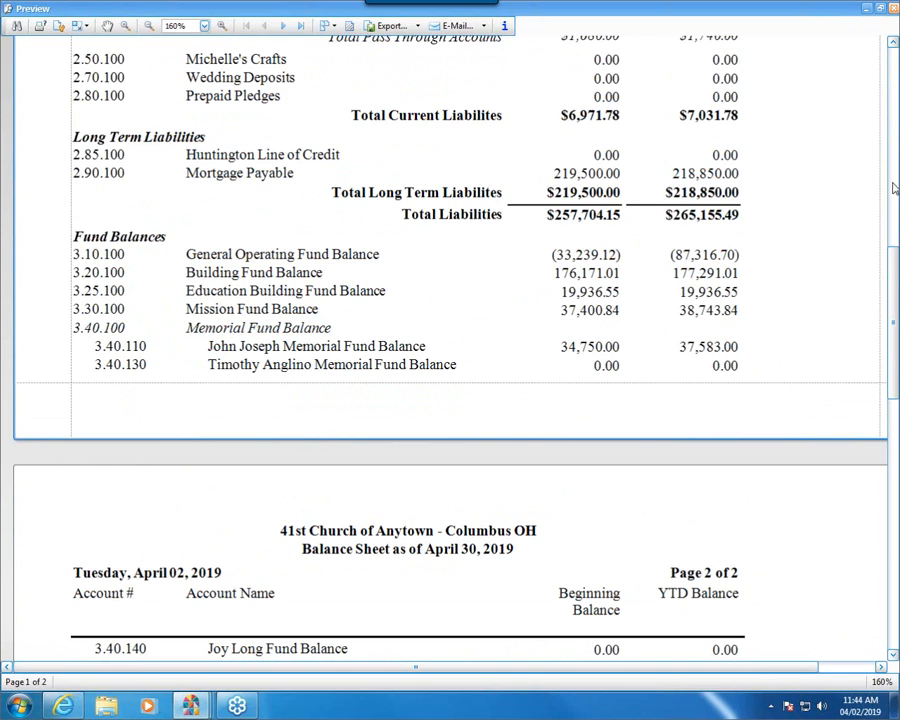
drag(894, 276, 894, 359)
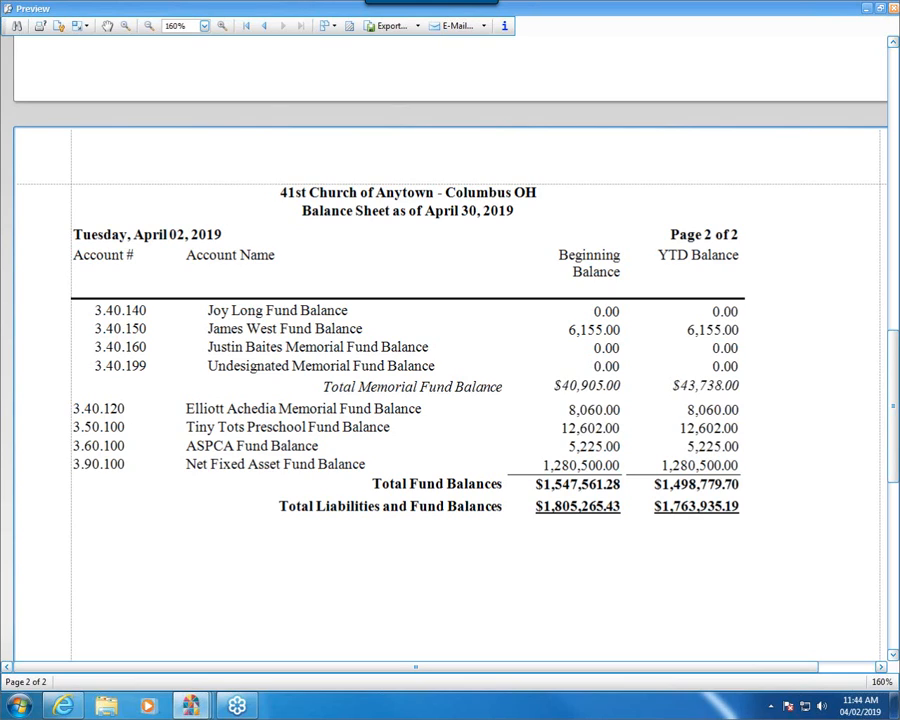
click(880, 8)
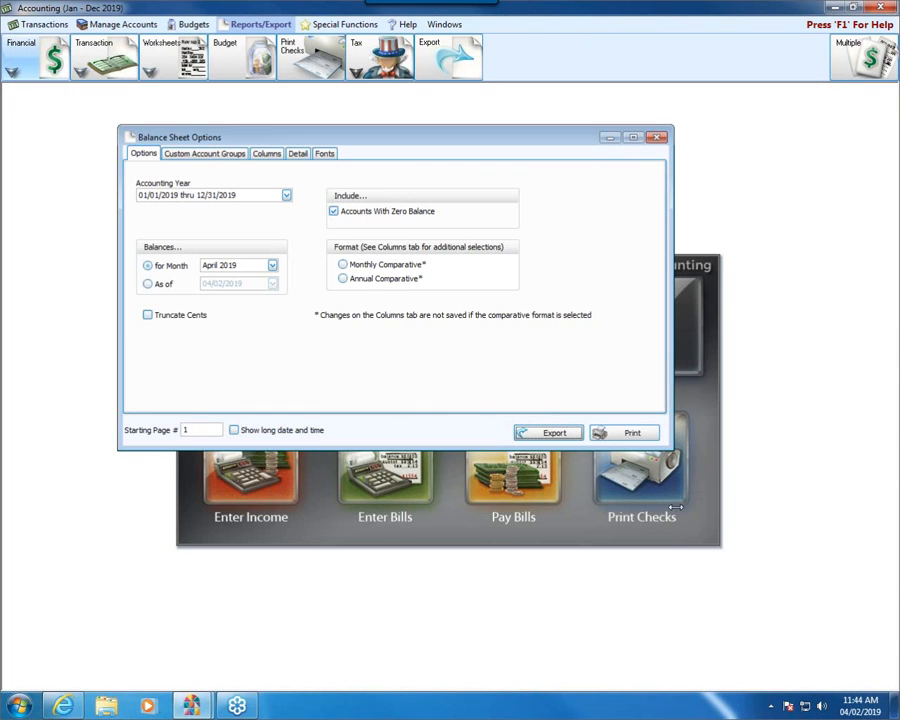
click(655, 140)
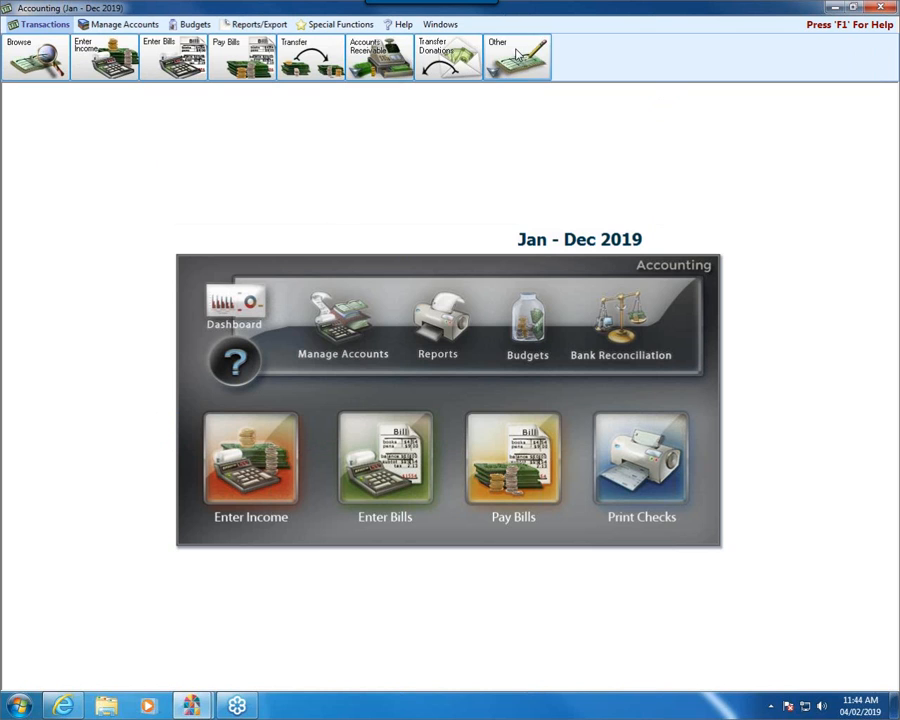
Start a journal entry dated 04/02/2019 with a 650.00 debit to 3.10.100 General Operating Fund Balance
click(517, 55)
click(529, 135)
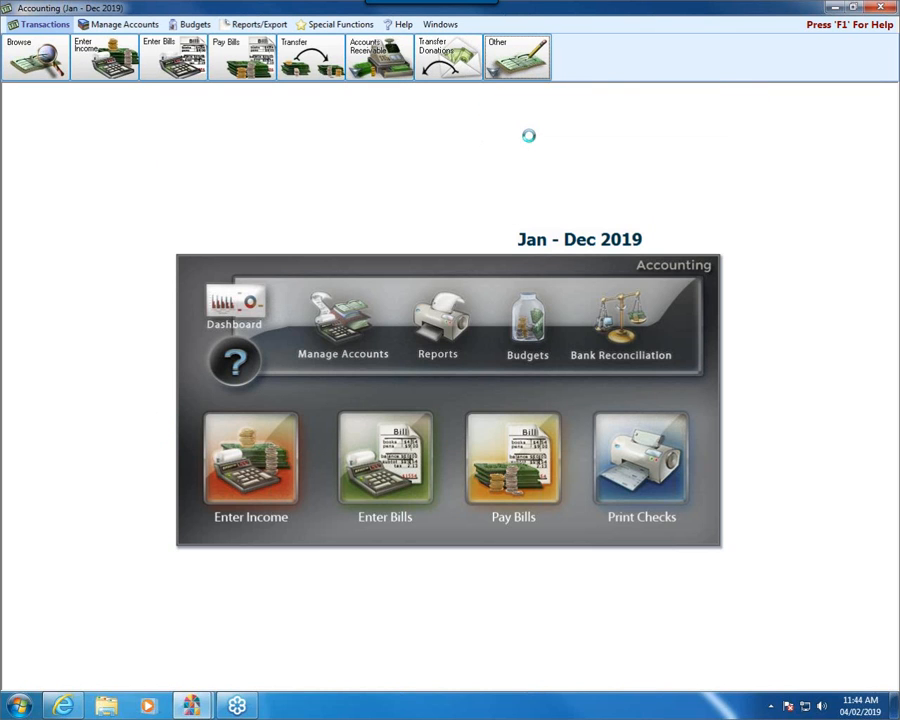
click(246, 262)
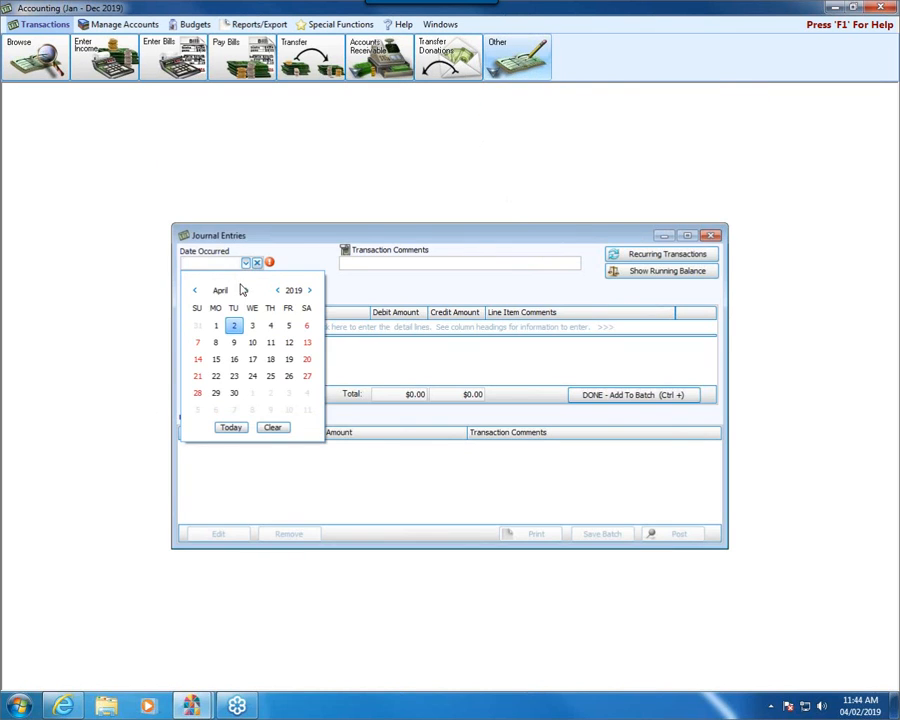
click(234, 325)
click(265, 327)
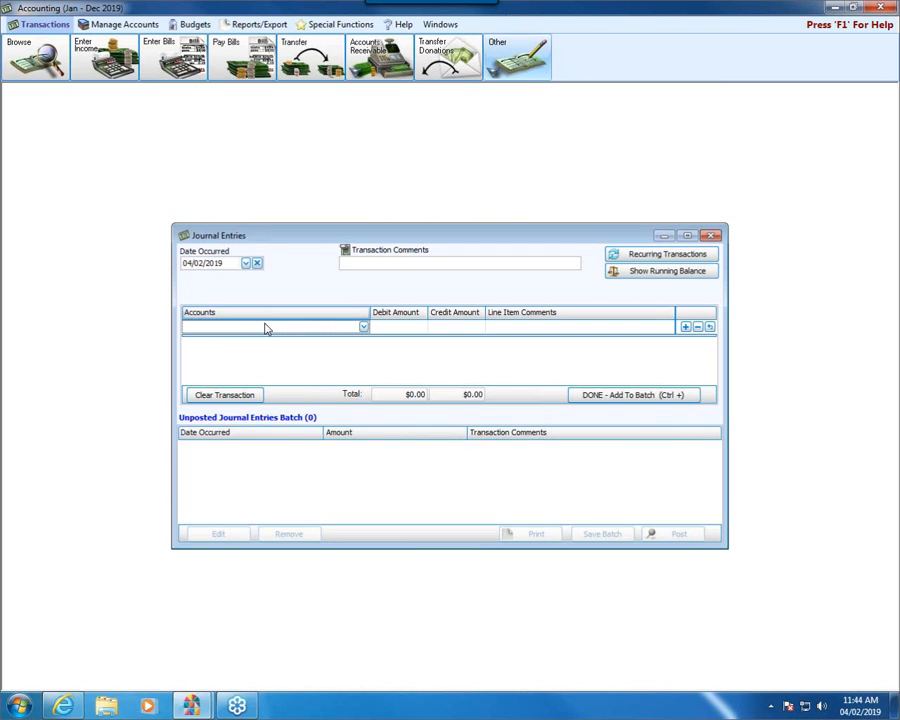
text(gener)
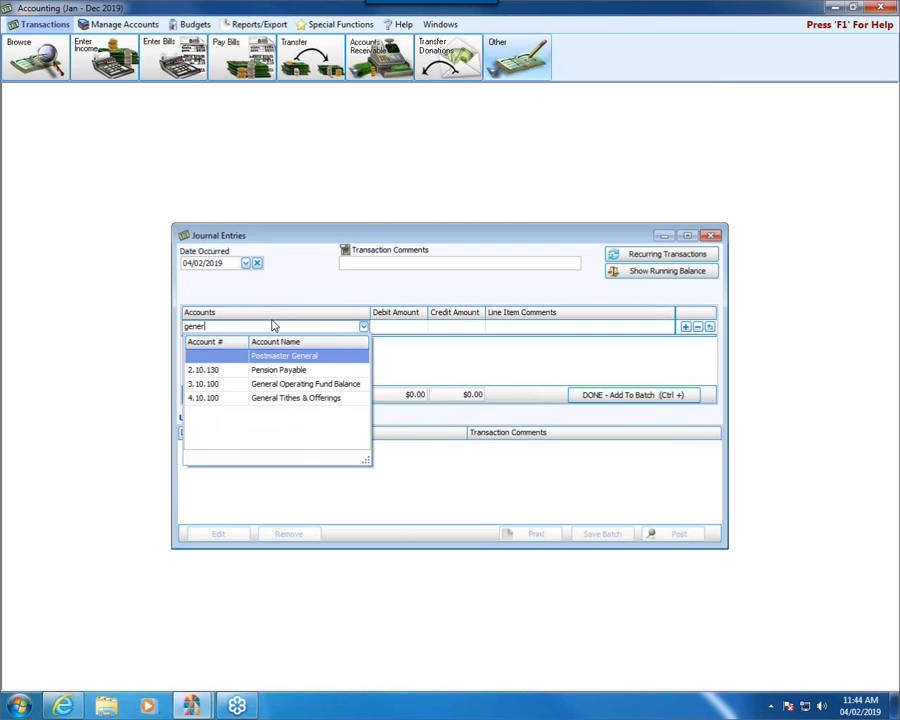
click(284, 388)
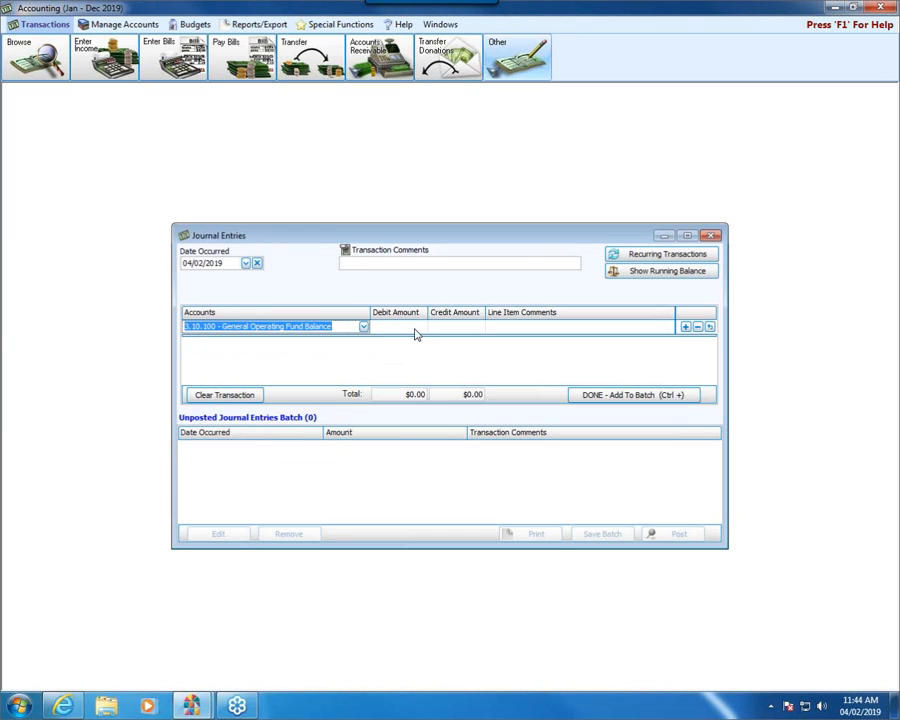
click(412, 326)
text(6)
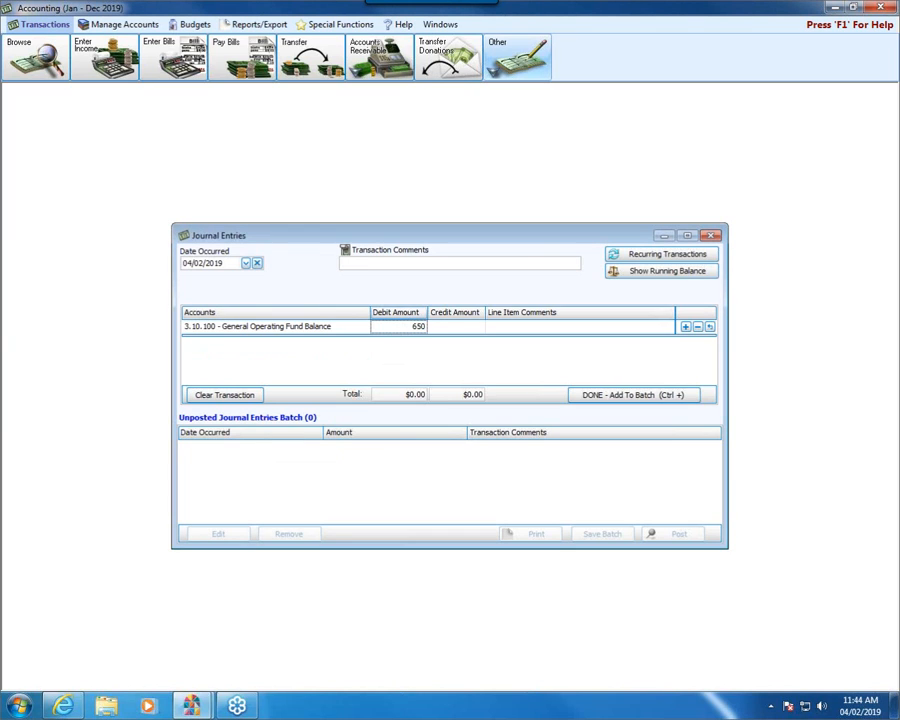
text(50)
click(684, 328)
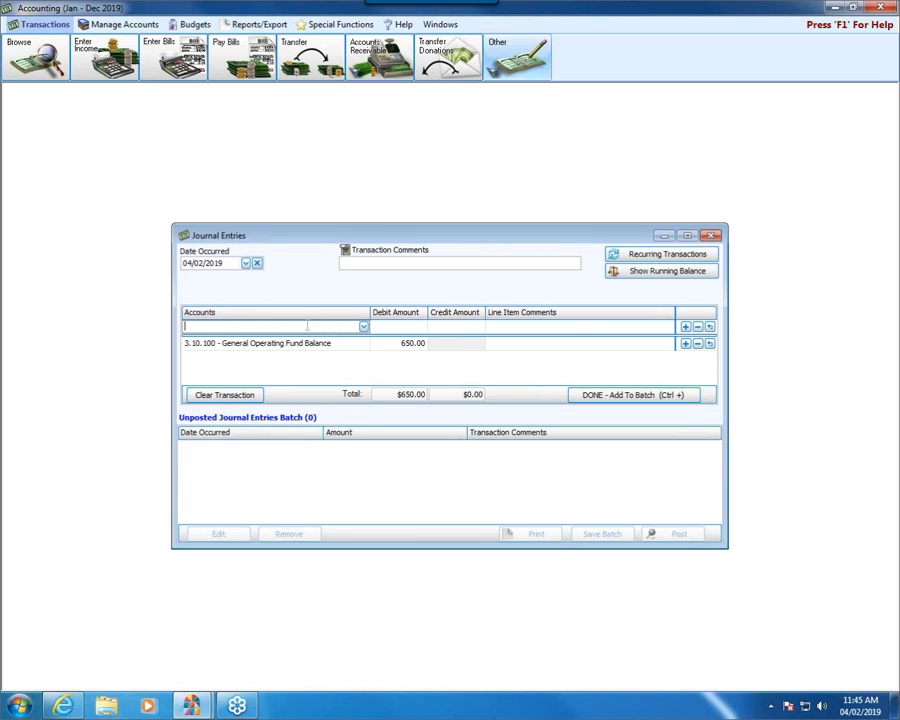
Credit 650.00 to 3.90.100 Net Fixed Asset Fund Balance and add the journal entry to the batch
text(net f)
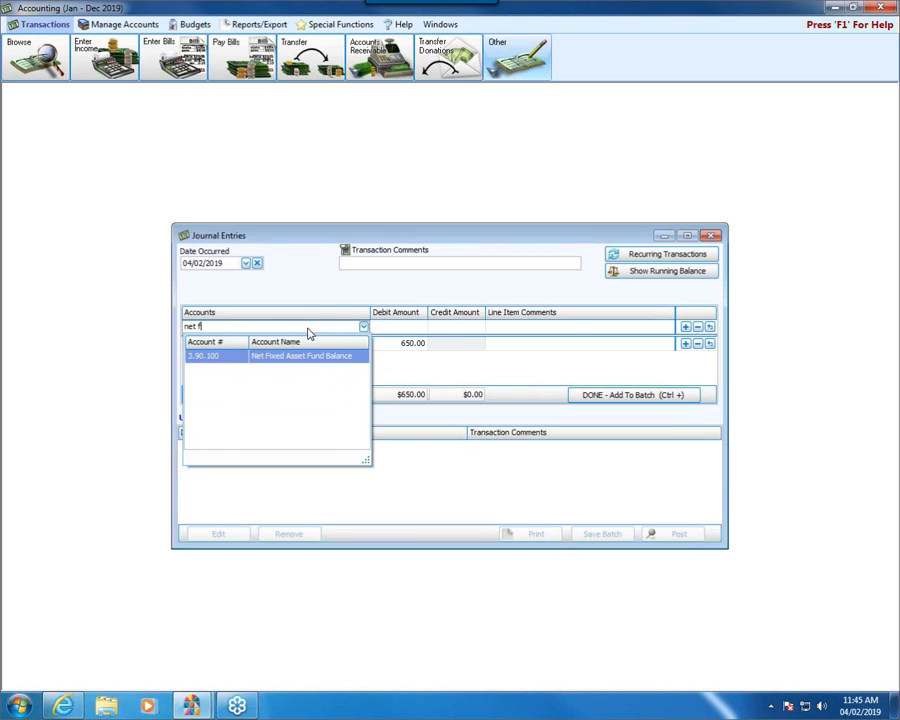
click(307, 358)
click(461, 328)
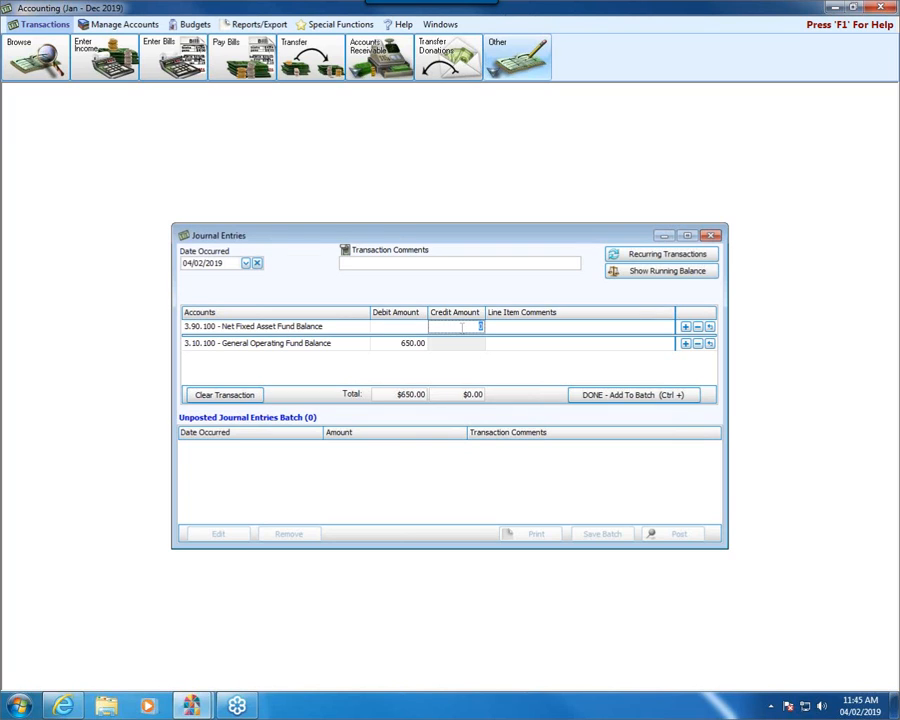
text(650)
click(651, 396)
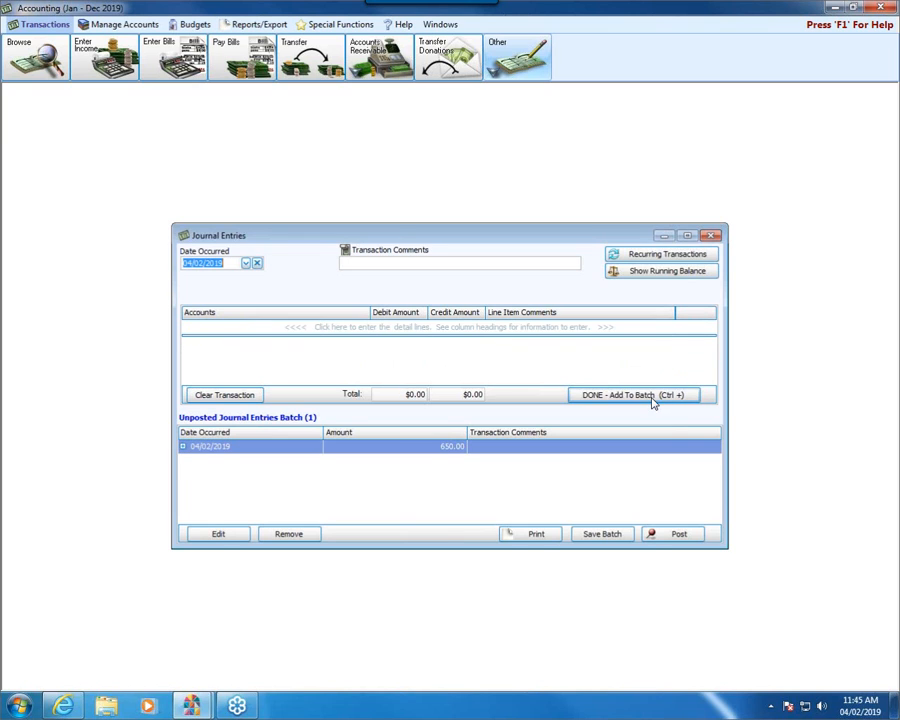
Check the journal batch's running balances, post it without printing, and close journal entries
click(653, 273)
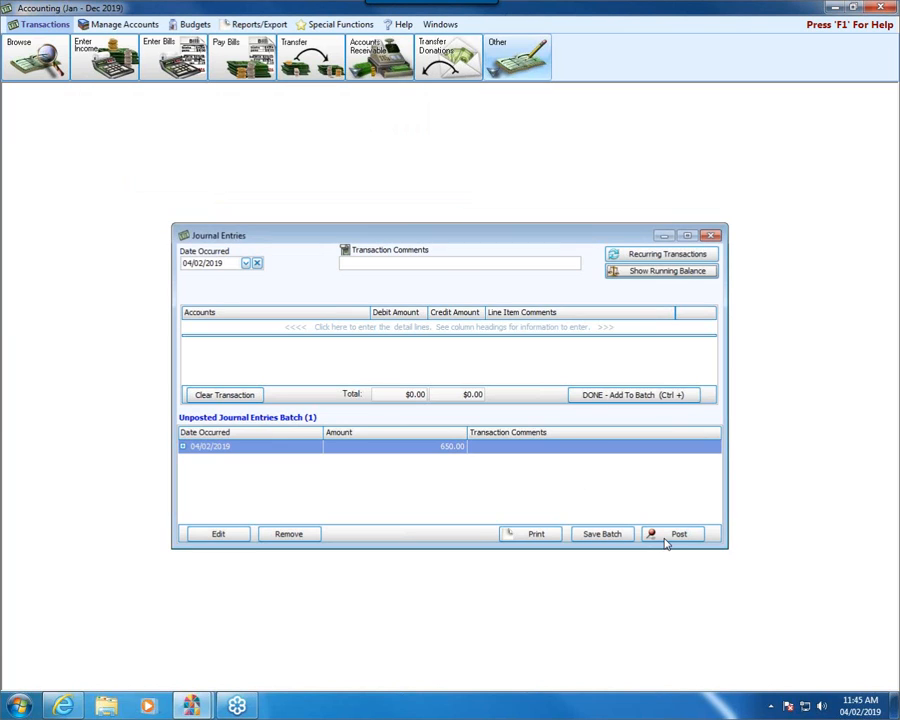
click(666, 537)
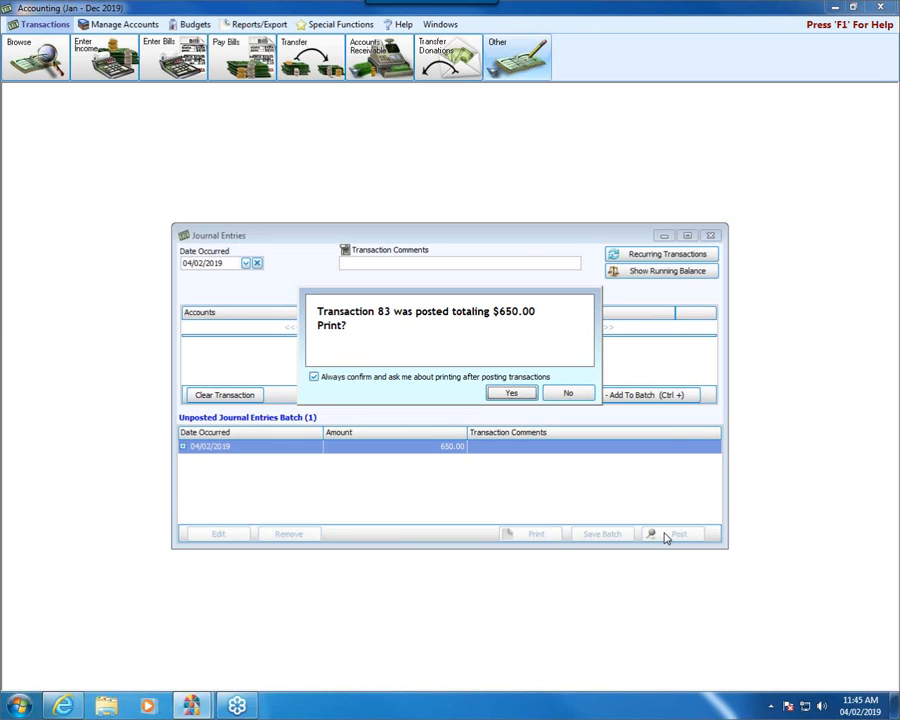
click(559, 396)
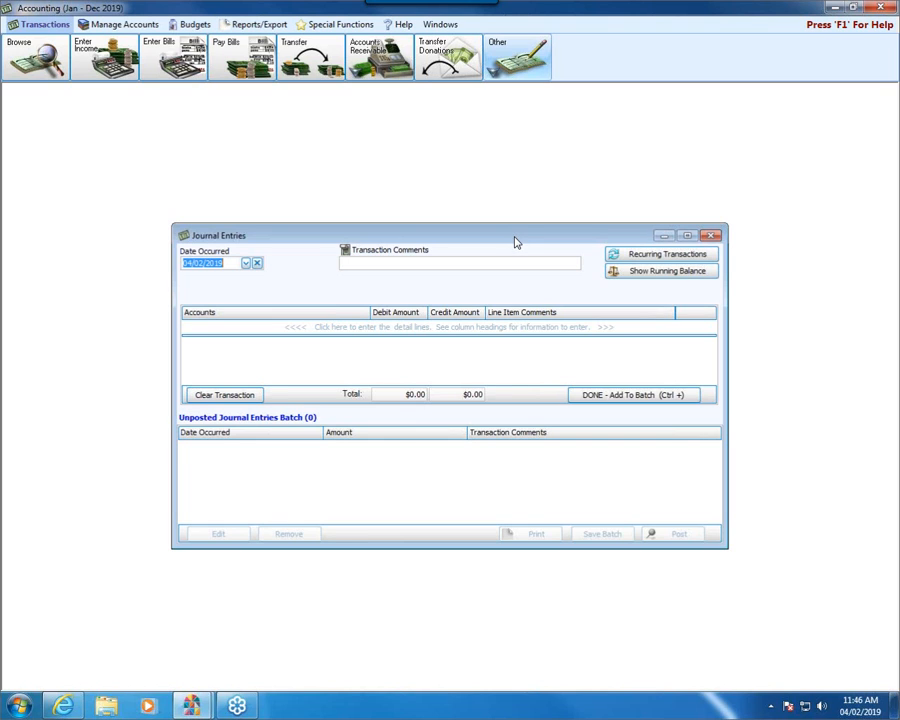
click(714, 239)
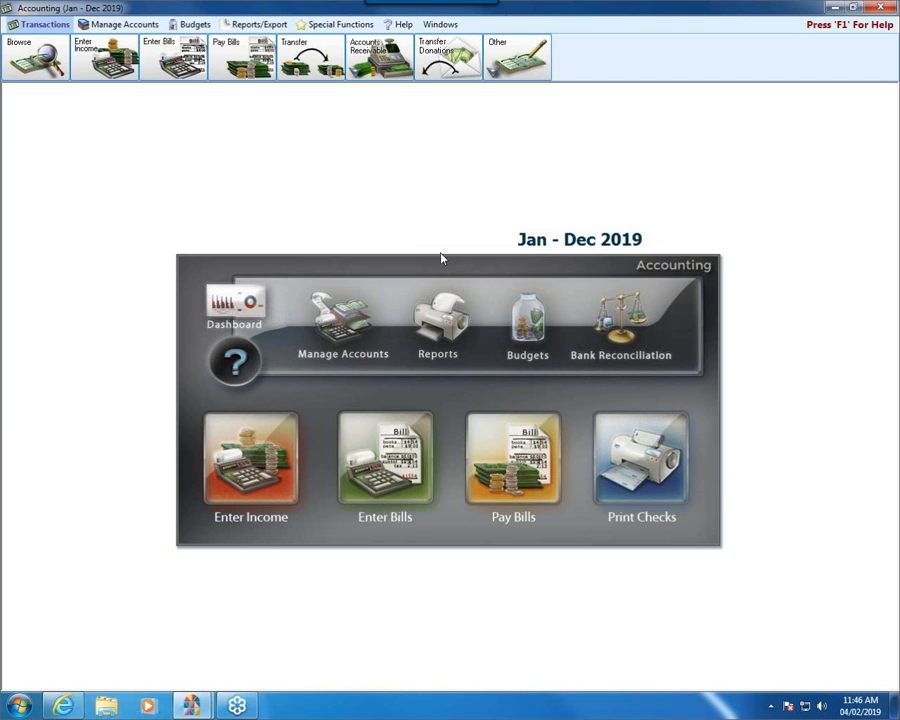
Start a new bill for PNC Bank with a 350.00 line for 5.20.130 Mortgage Interest Expense
click(365, 455)
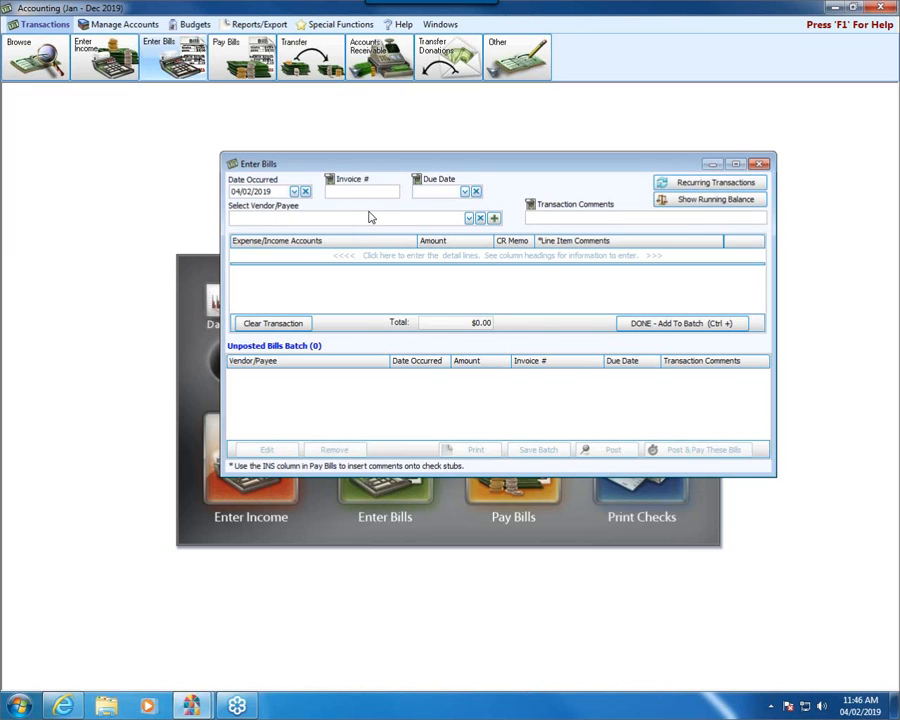
text(mortga)
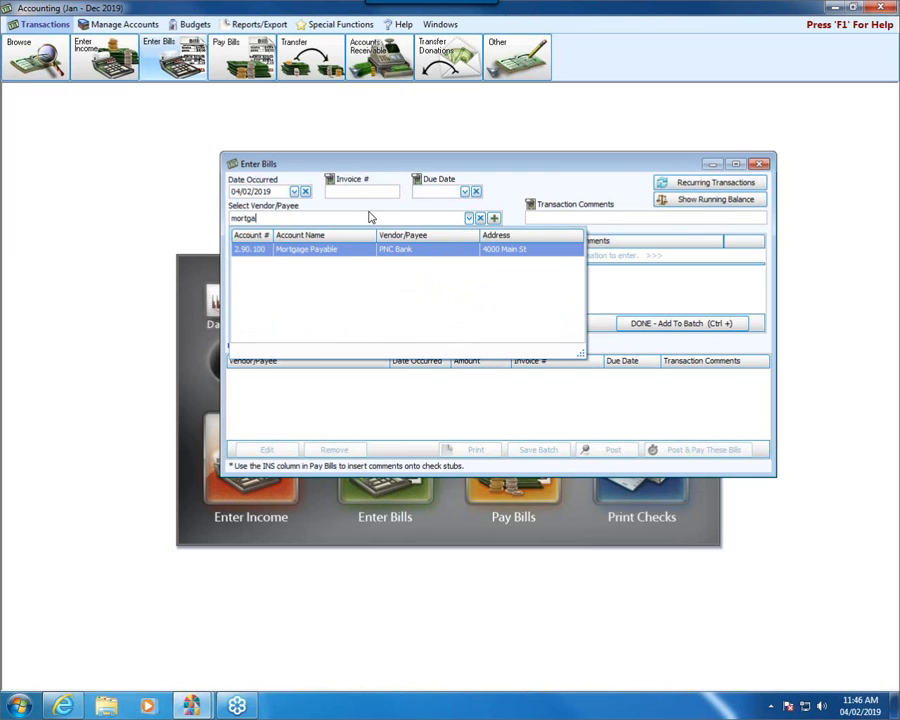
click(293, 250)
click(317, 255)
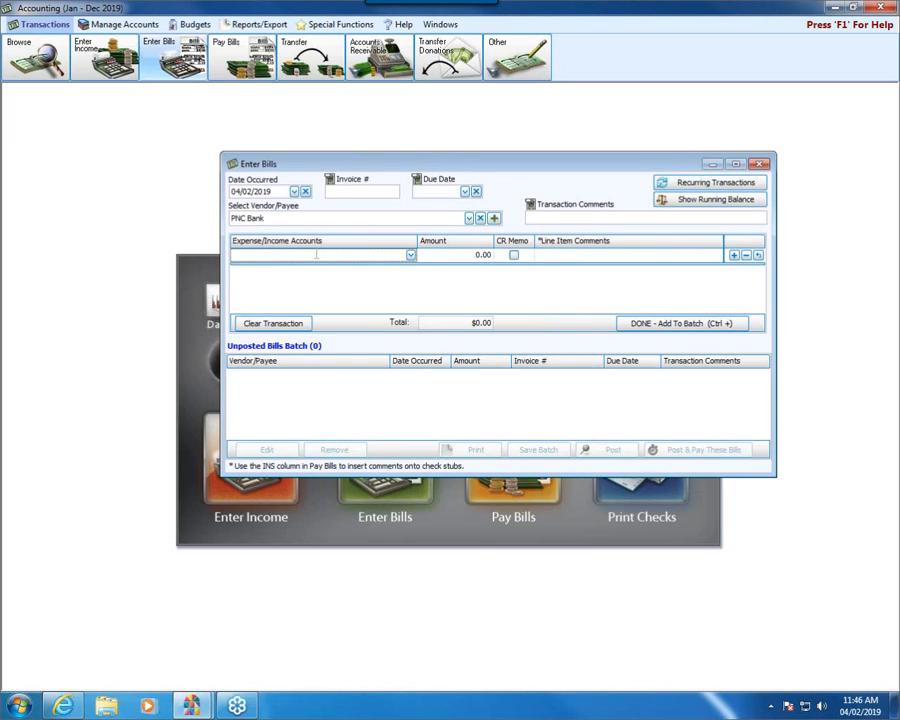
text(mortgage)
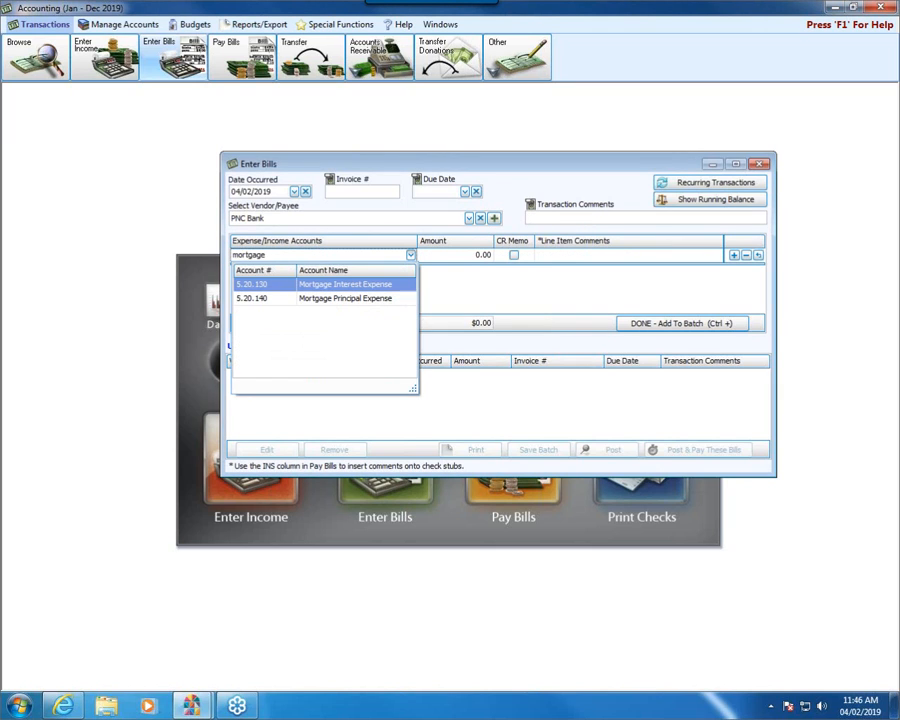
key(Tab)
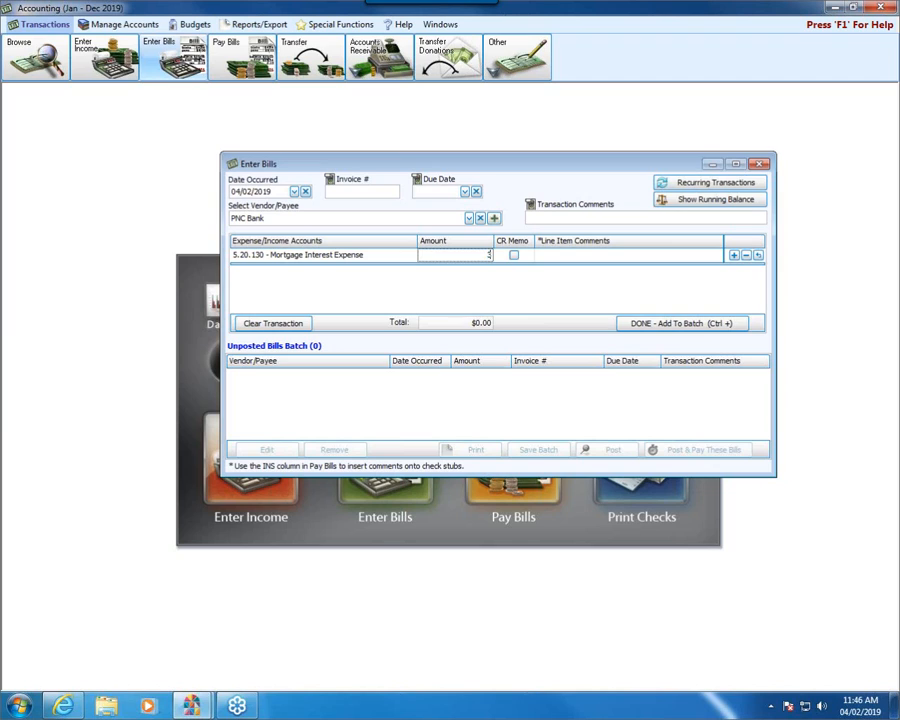
key(Tab)
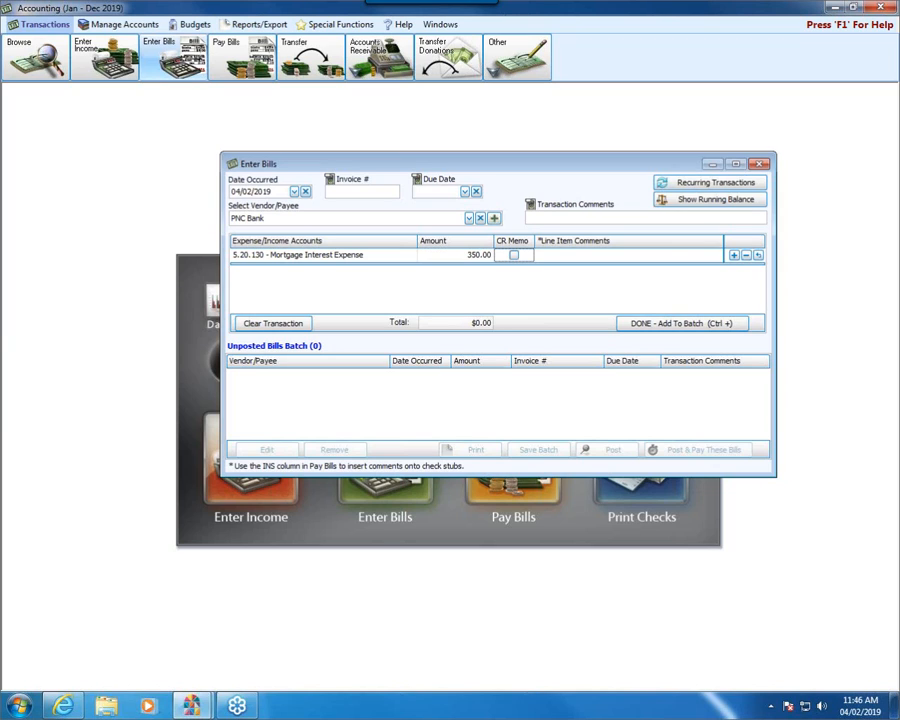
key(Tab)
key(Tab)
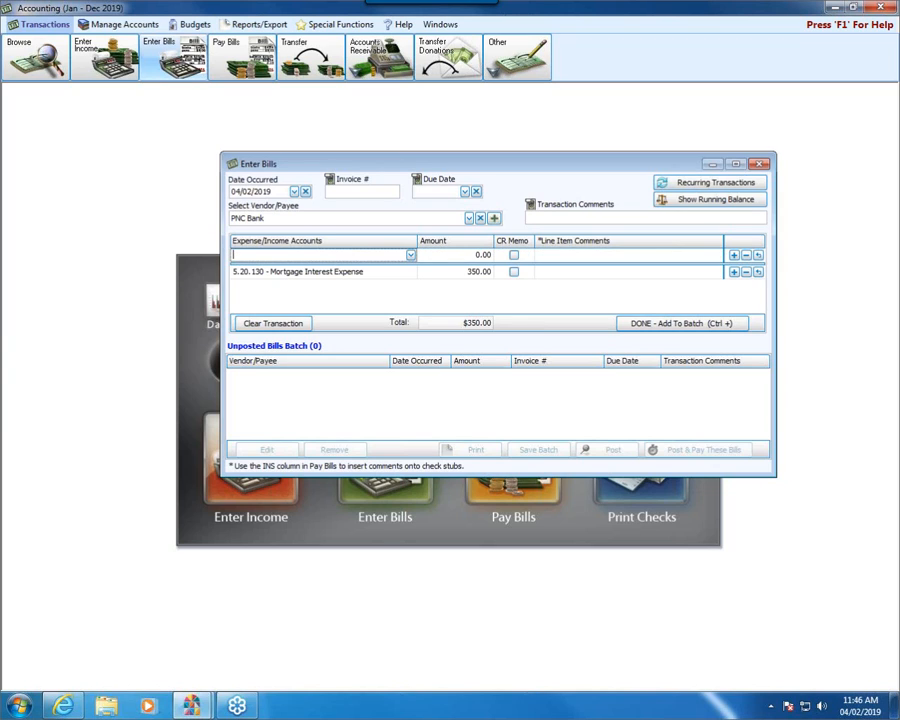
Add a 650.00 line for 5.20.140 Mortgage Principal Expense and add the PNC Bank bill to the batch
text(mortg)
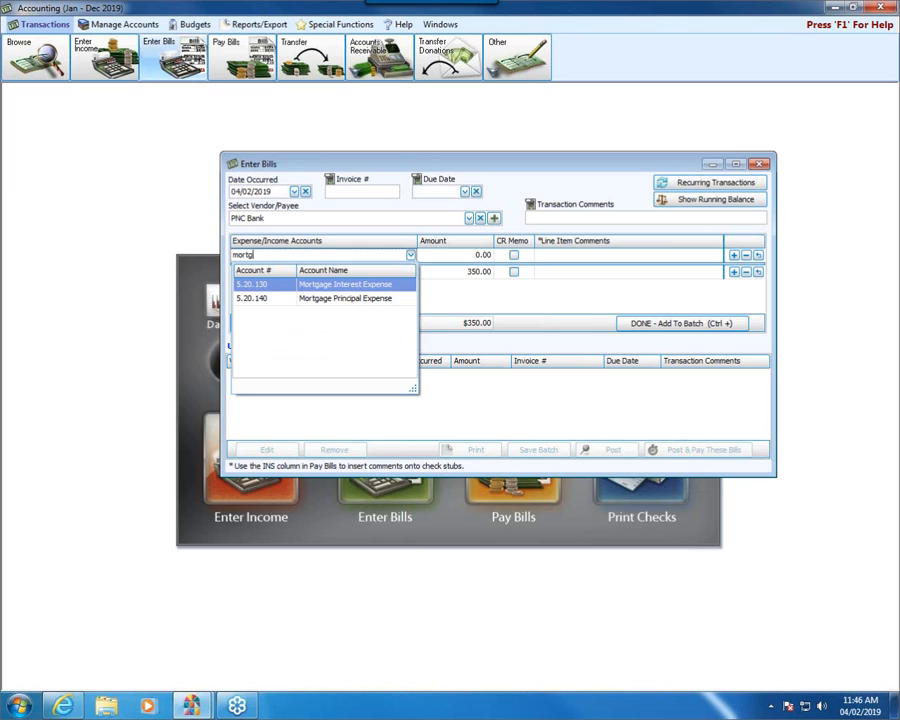
key(Down)
key(Return)
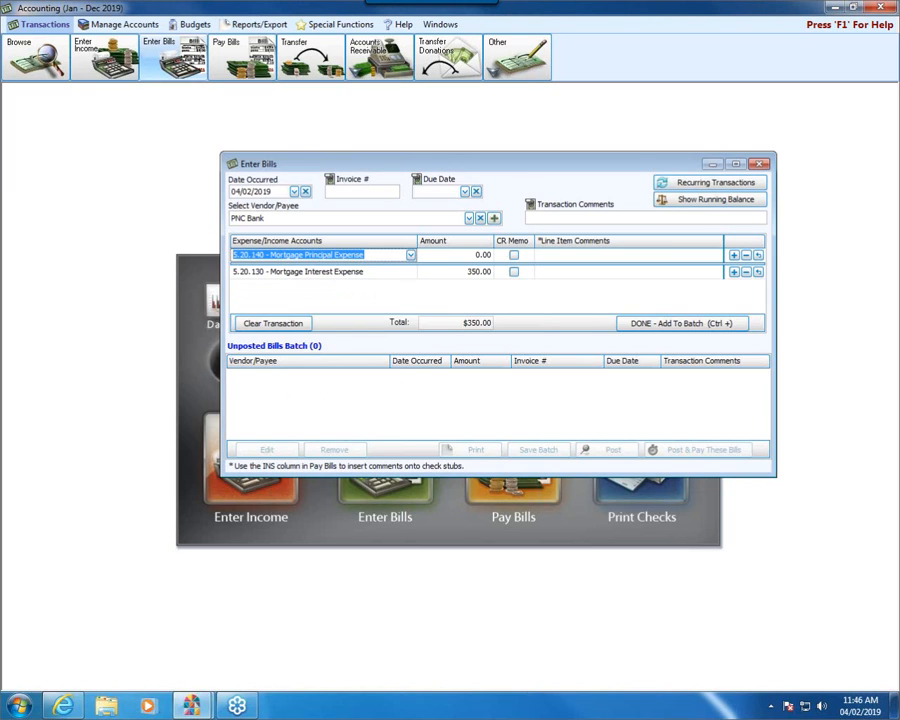
key(Tab)
text(3)
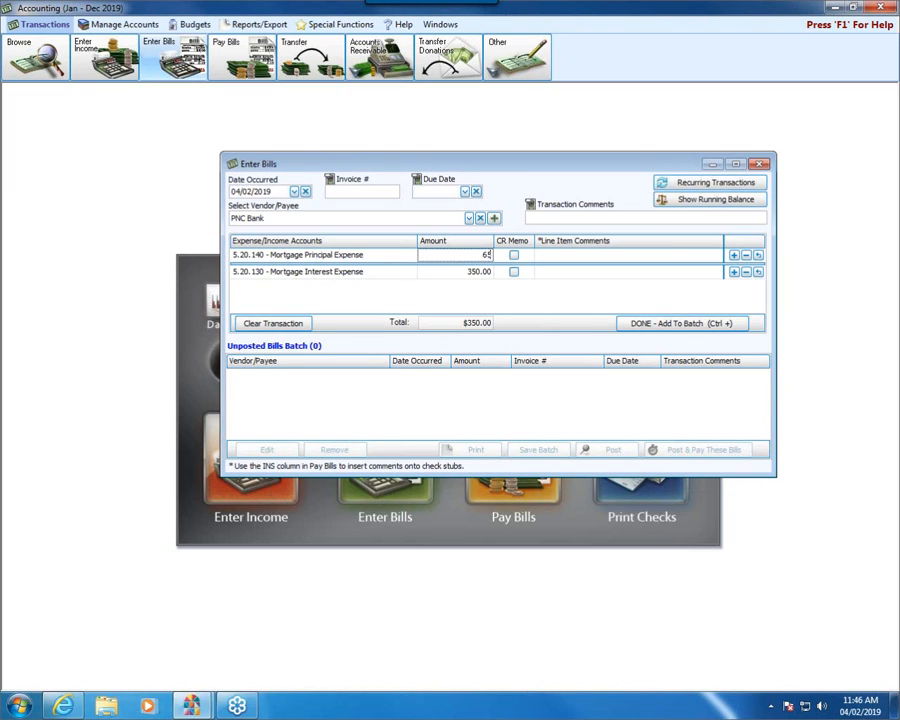
key(Tab)
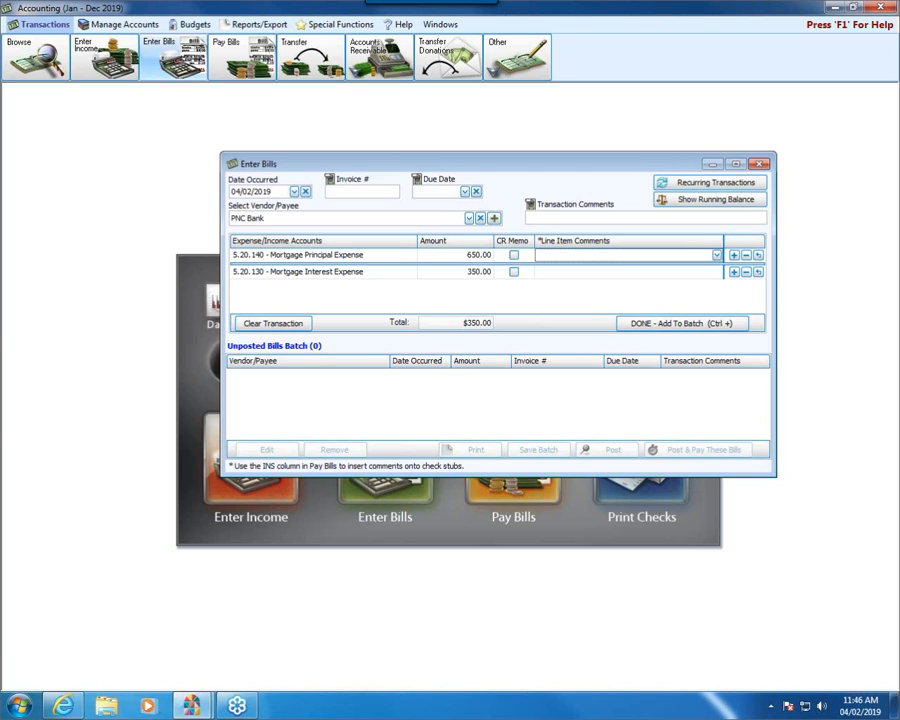
click(666, 324)
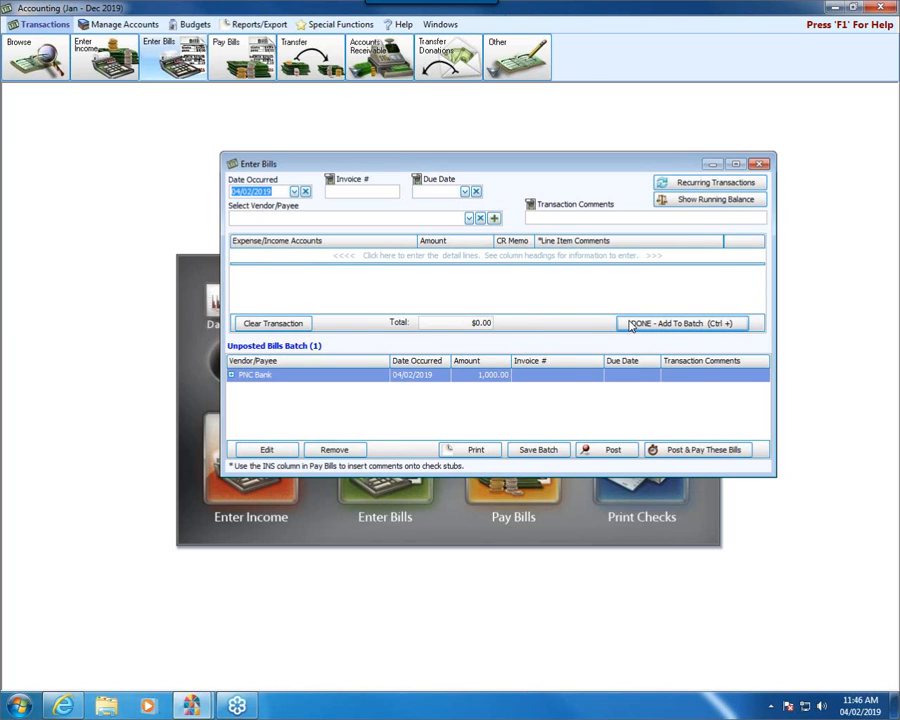
Check the bill batch's running balances and post the PNC Bank bill without printing, proceeding directly to its payment
click(685, 203)
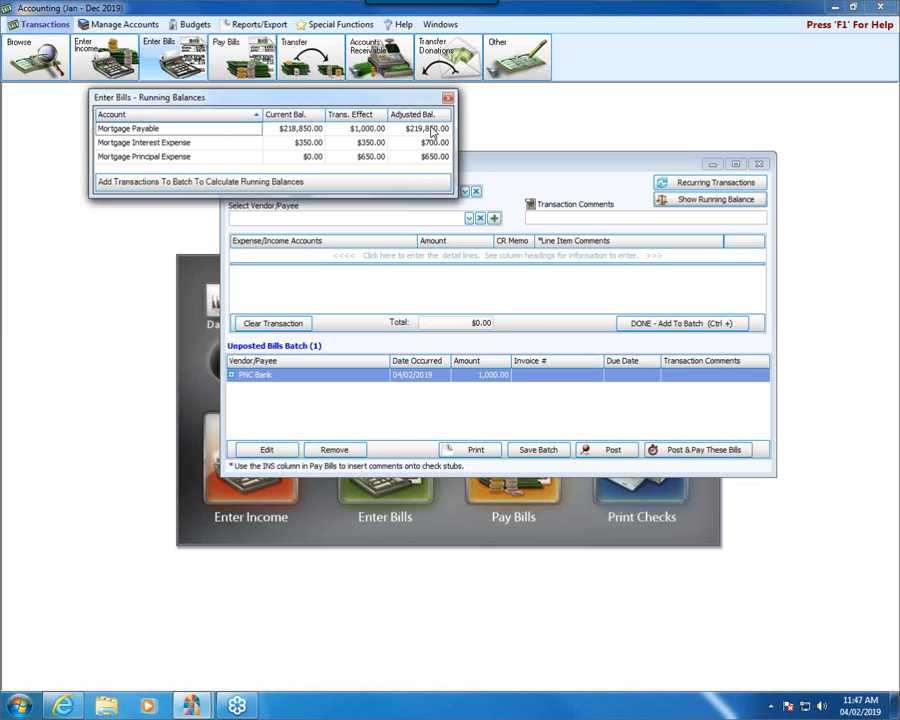
click(448, 98)
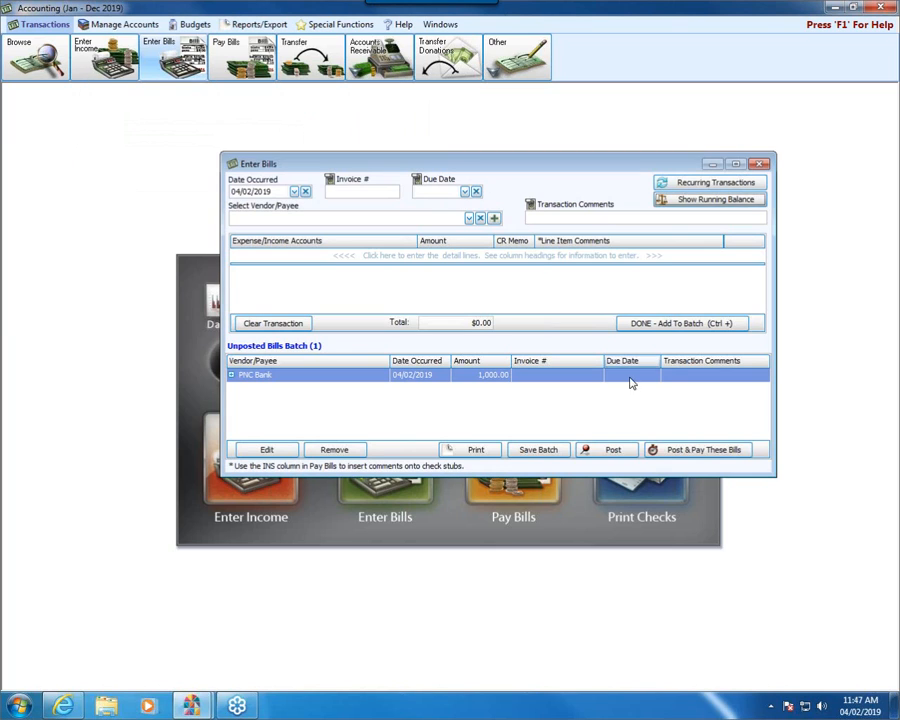
click(677, 451)
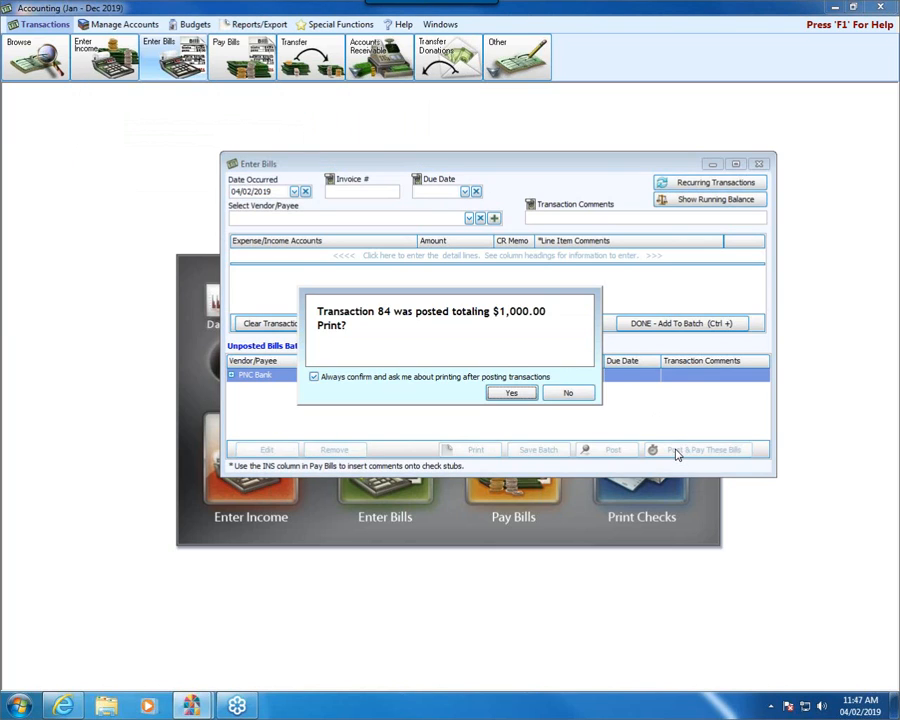
click(580, 392)
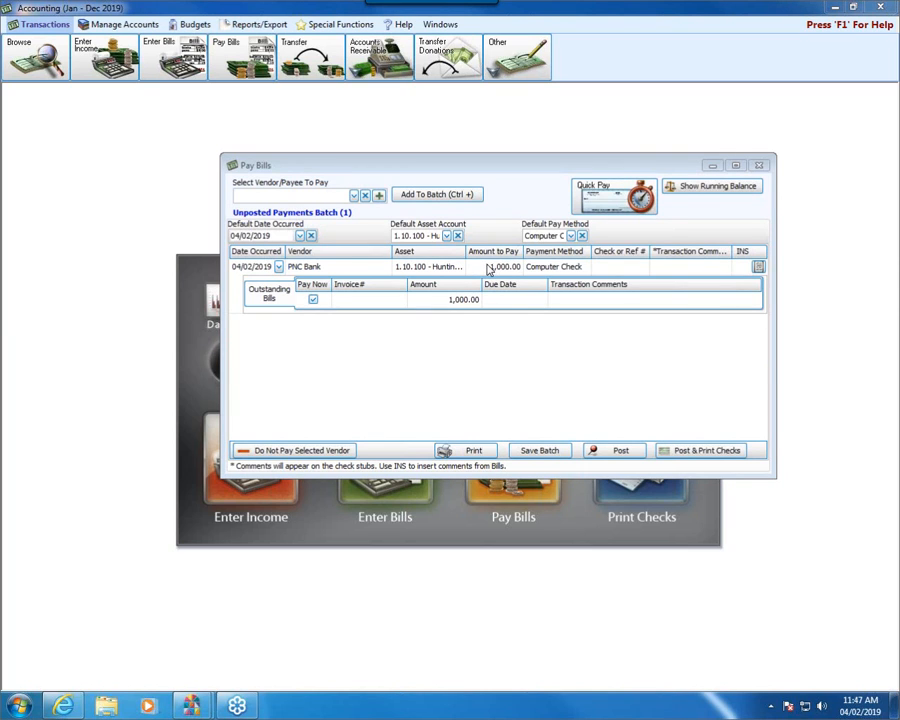
Check the payment batch's running balances and set the PNC Bank payment method to EFT
click(714, 186)
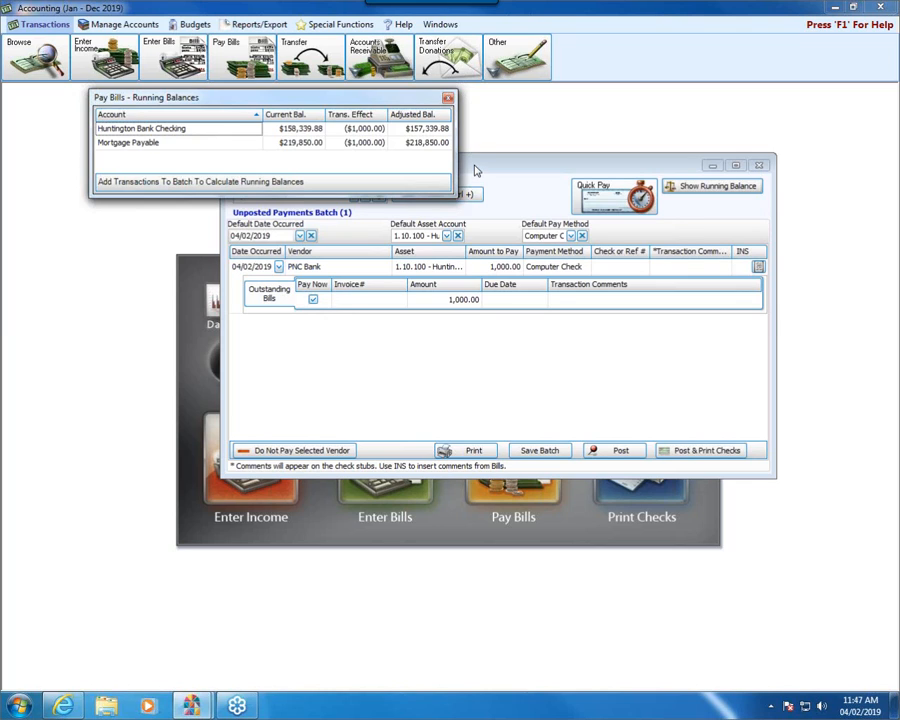
click(448, 97)
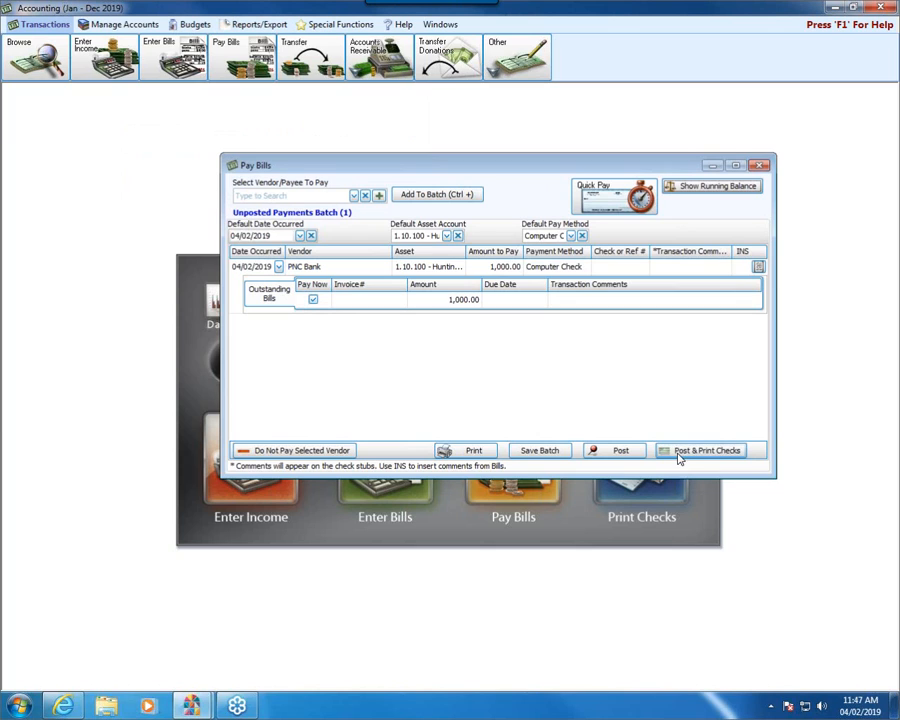
click(577, 267)
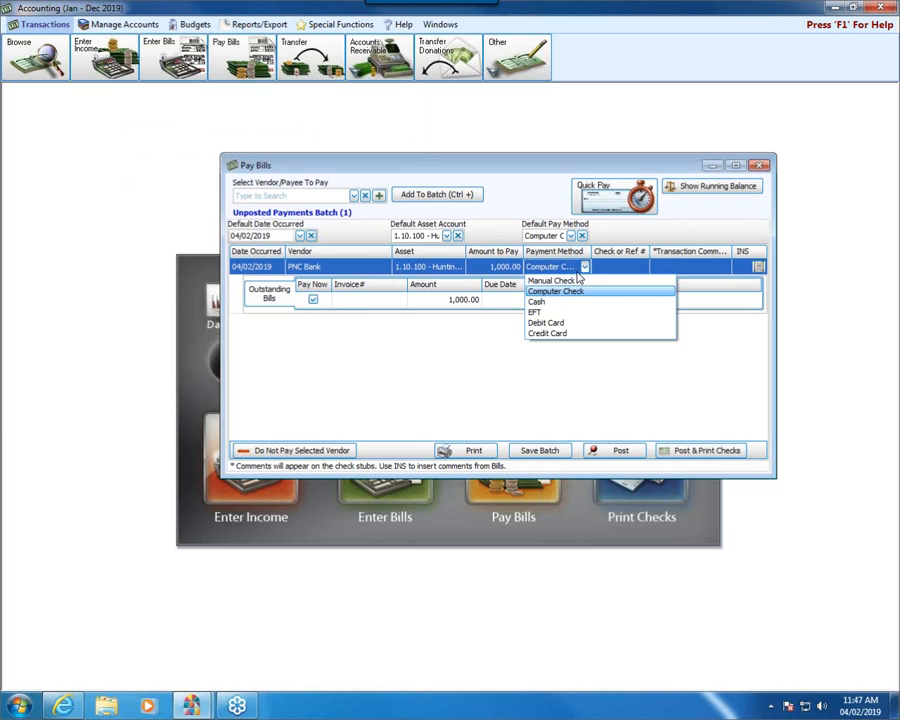
click(534, 312)
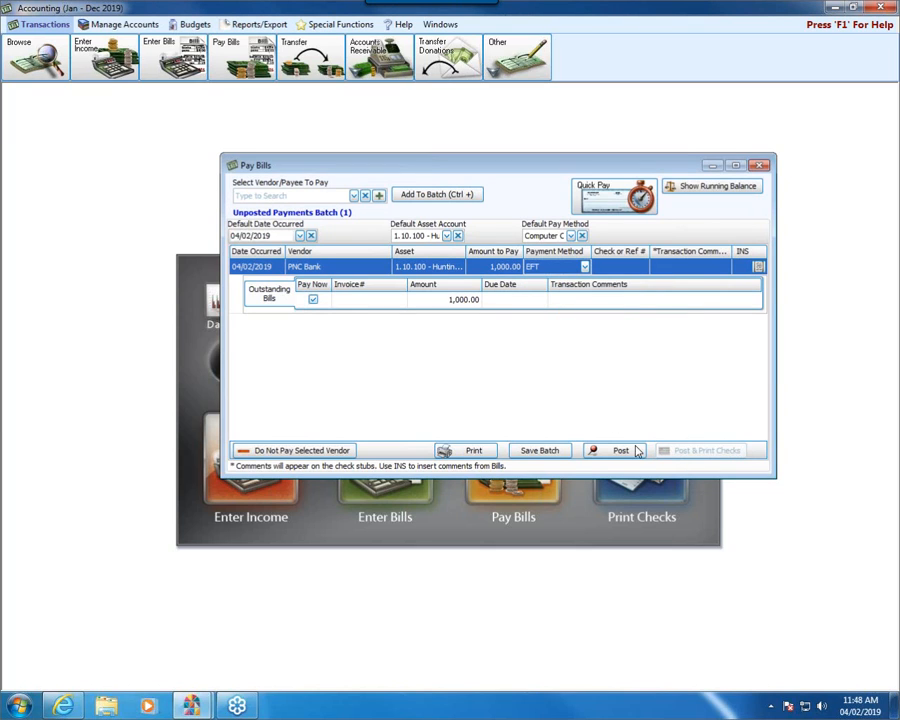
Post the PNC Bank payment, accepting the asset account mismatch and skipping printing, and close bill payment
click(621, 451)
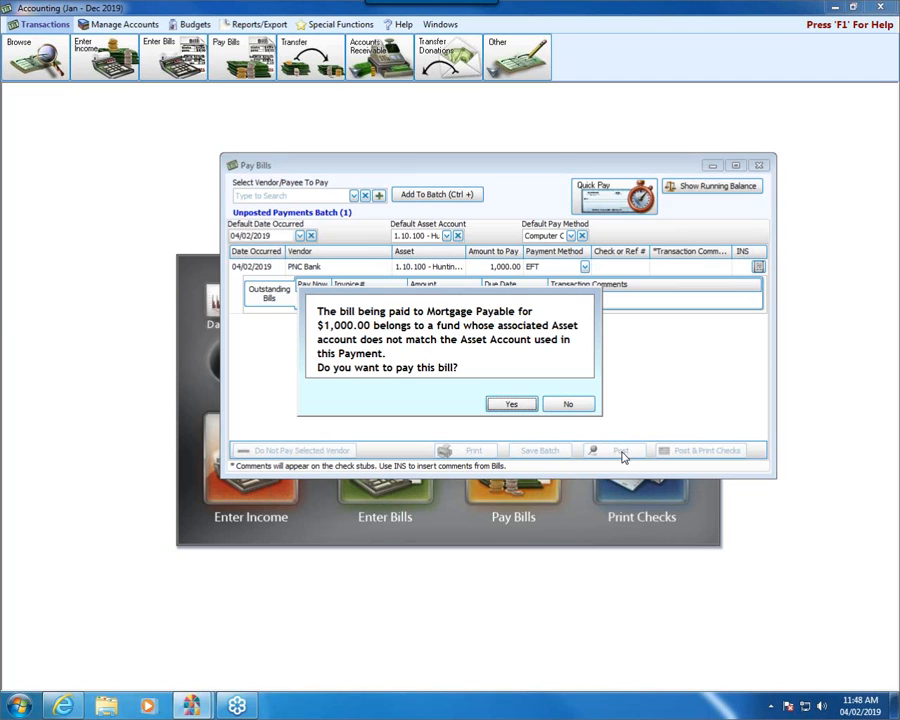
click(512, 404)
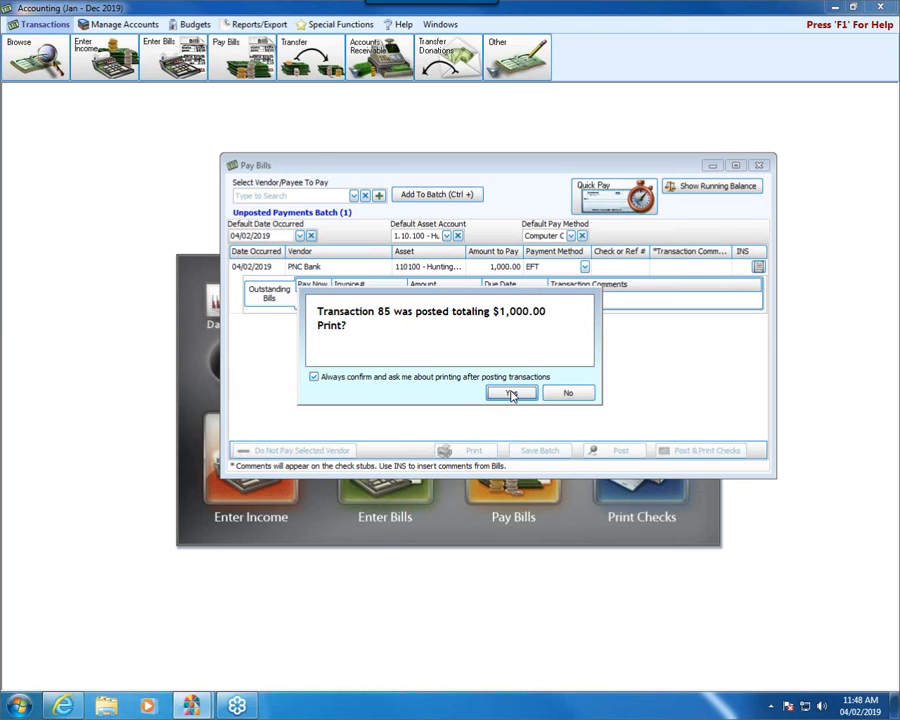
click(566, 394)
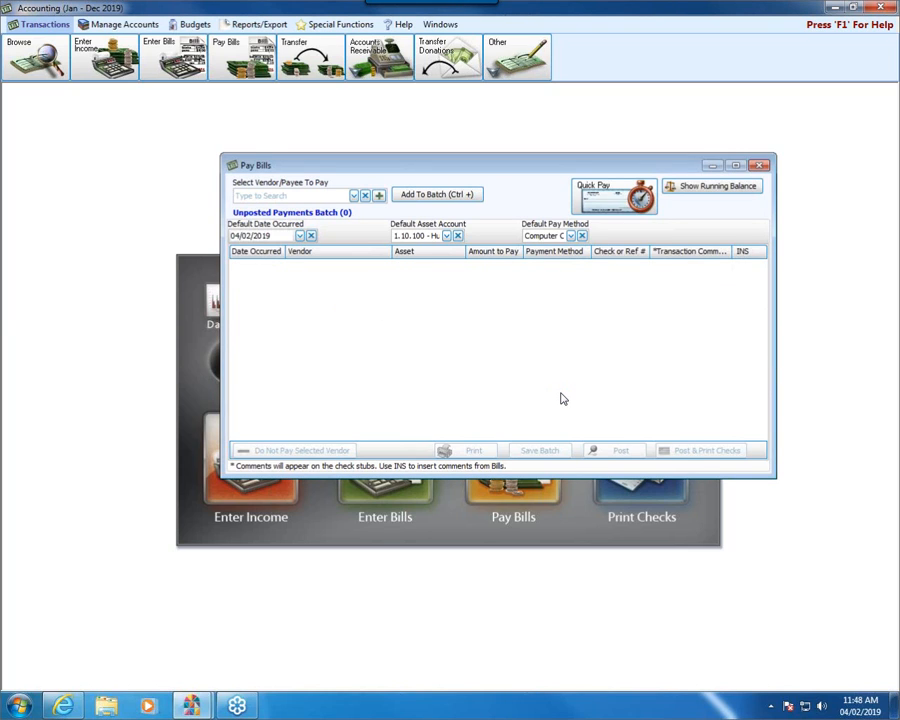
click(760, 166)
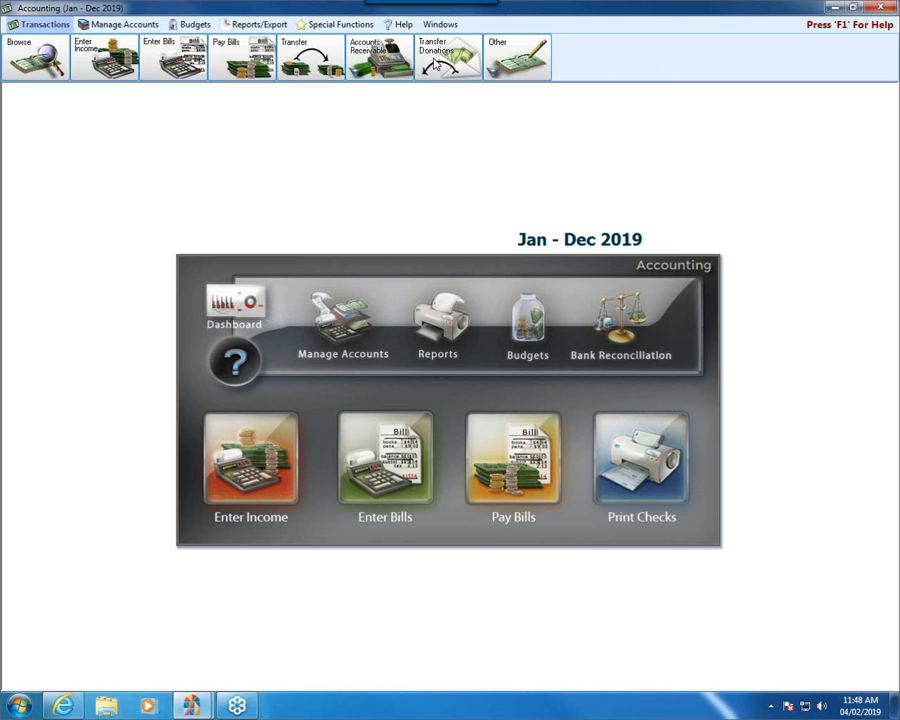
Start a journal entry dated 04/02/2019 with a 650.00 debit to 2.90.100 Mortgage Payable
click(517, 58)
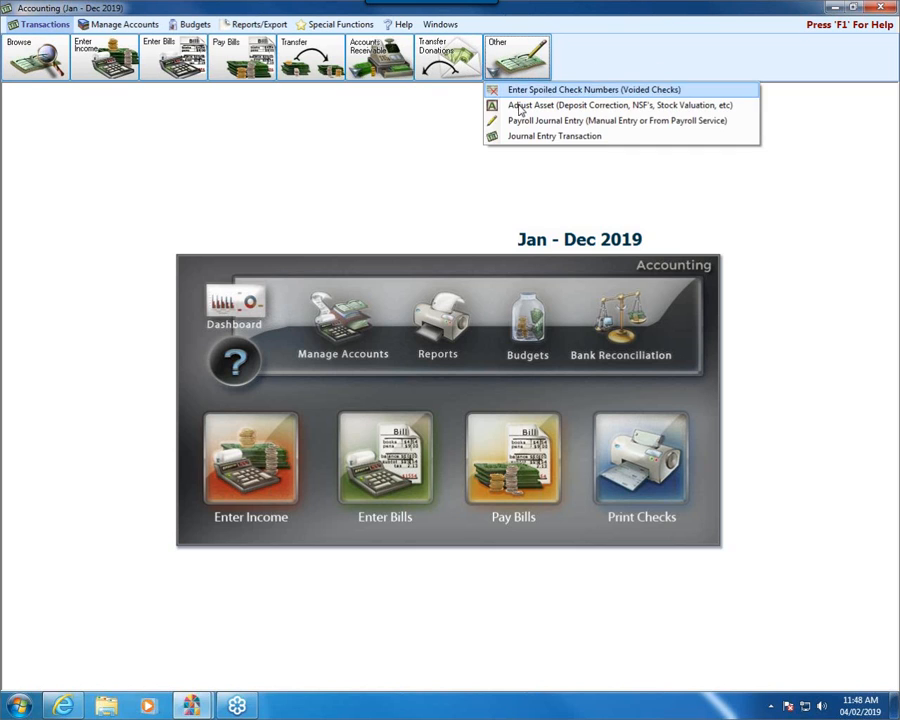
click(531, 137)
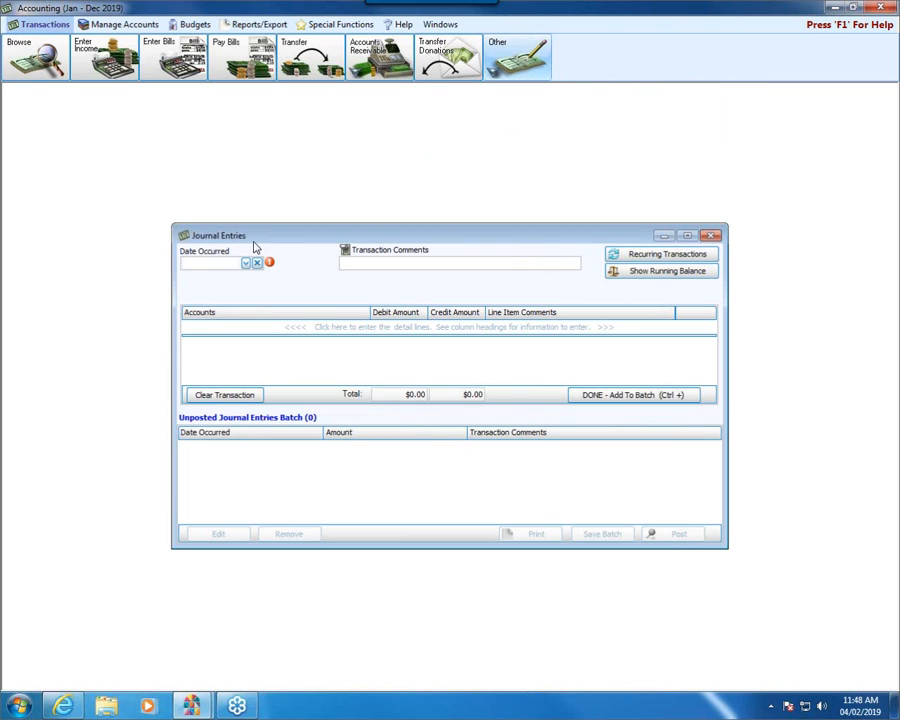
click(245, 263)
click(235, 325)
click(252, 328)
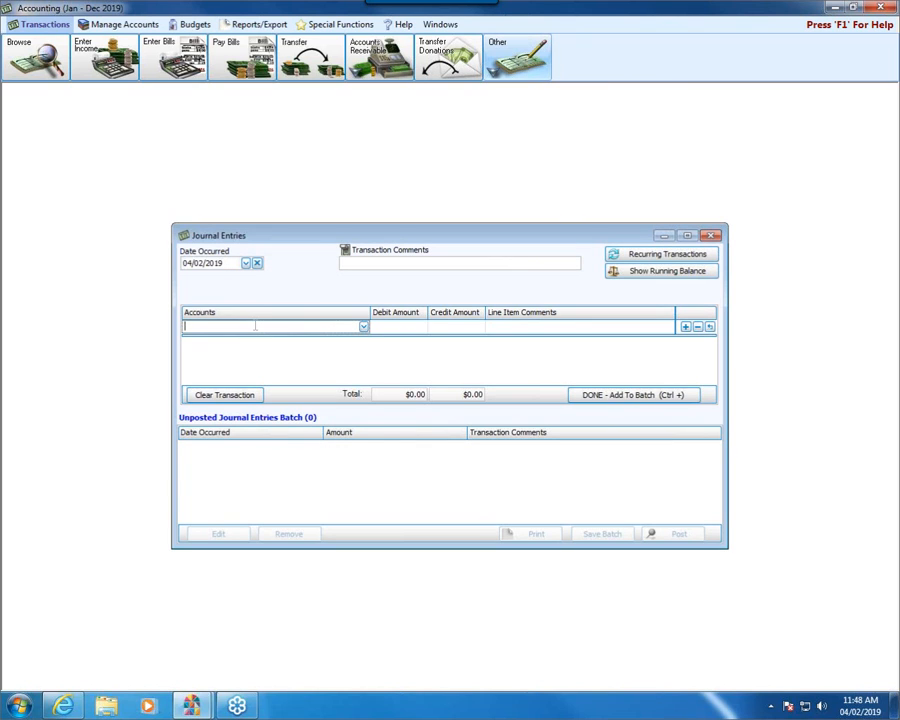
text(mortg)
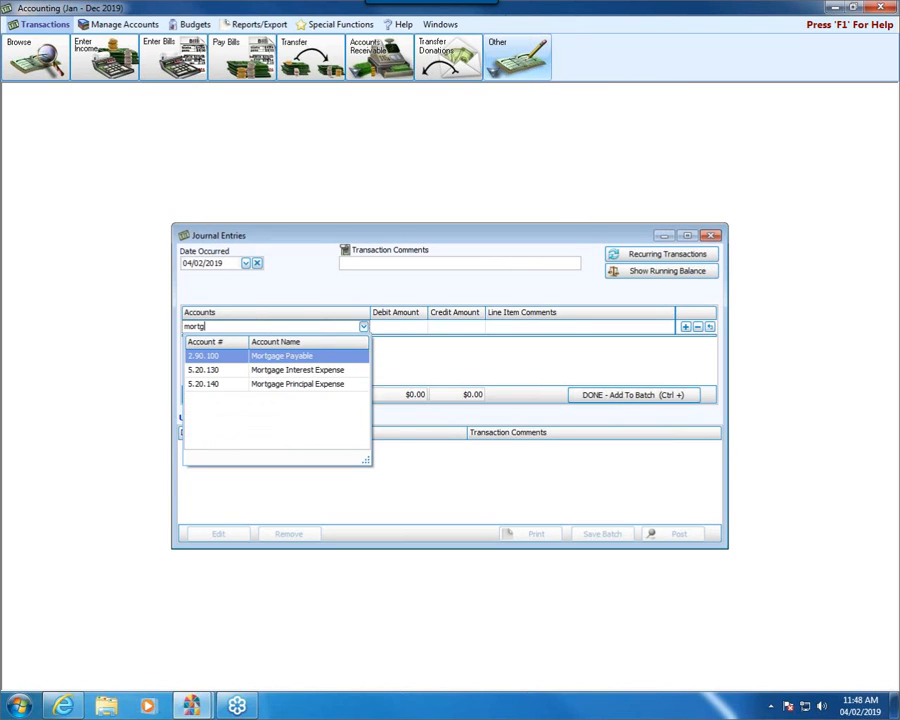
click(254, 360)
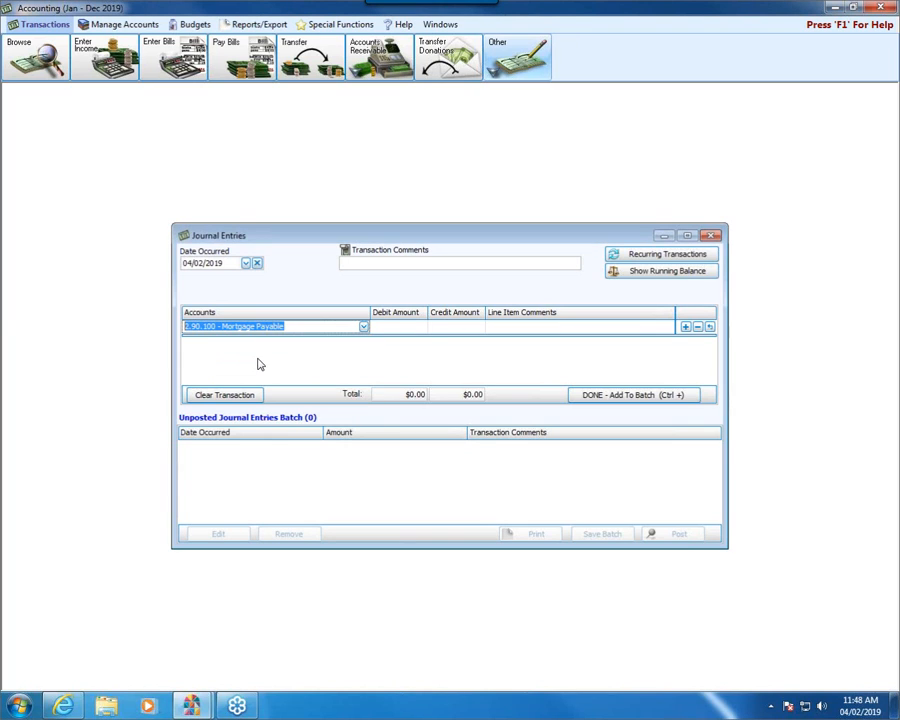
click(421, 327)
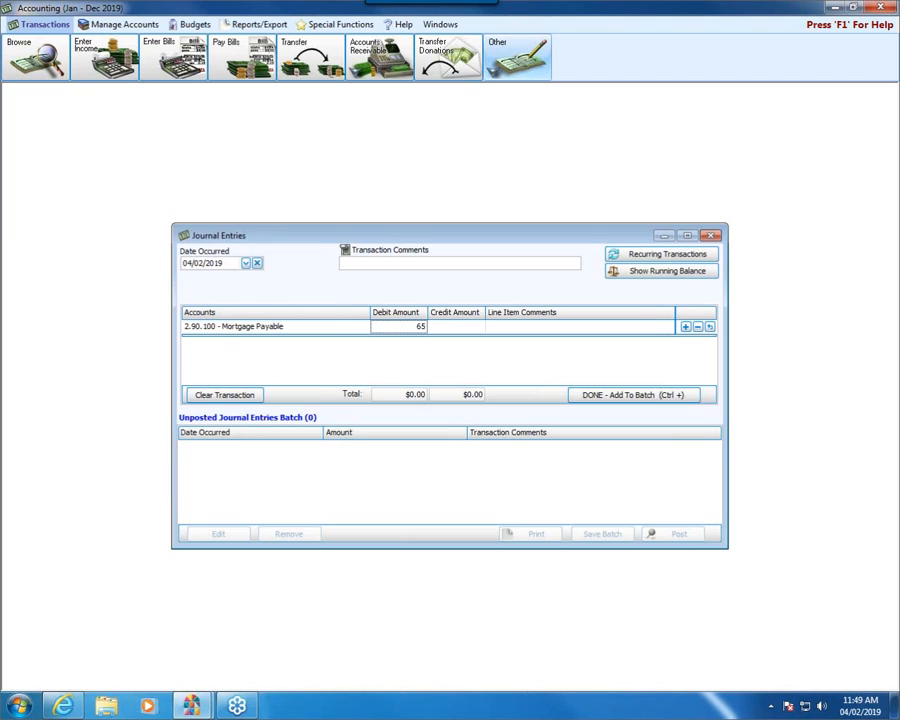
text(650.00)
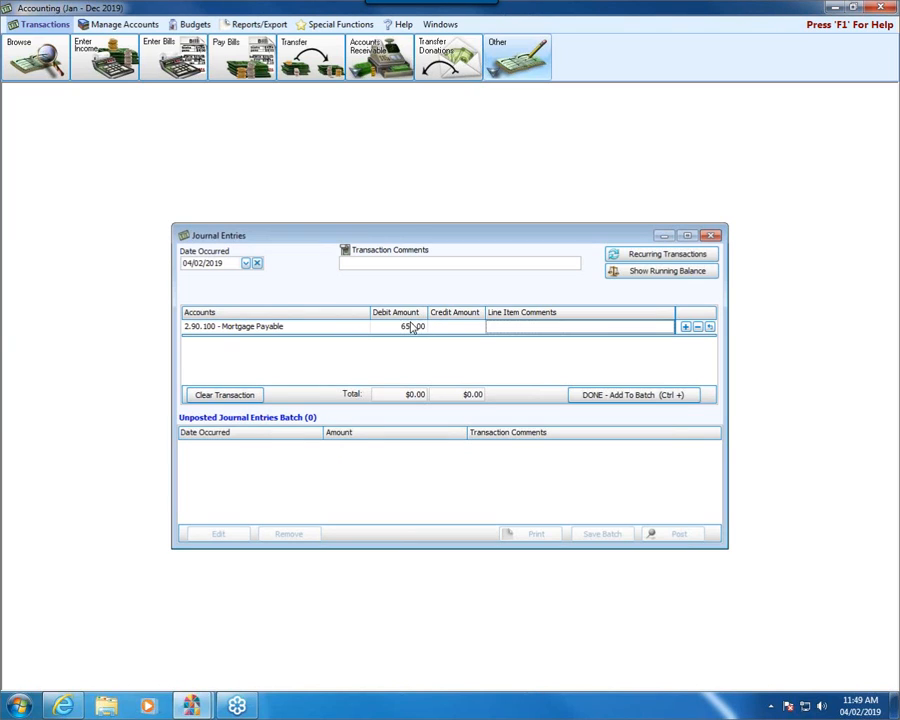
key(Return)
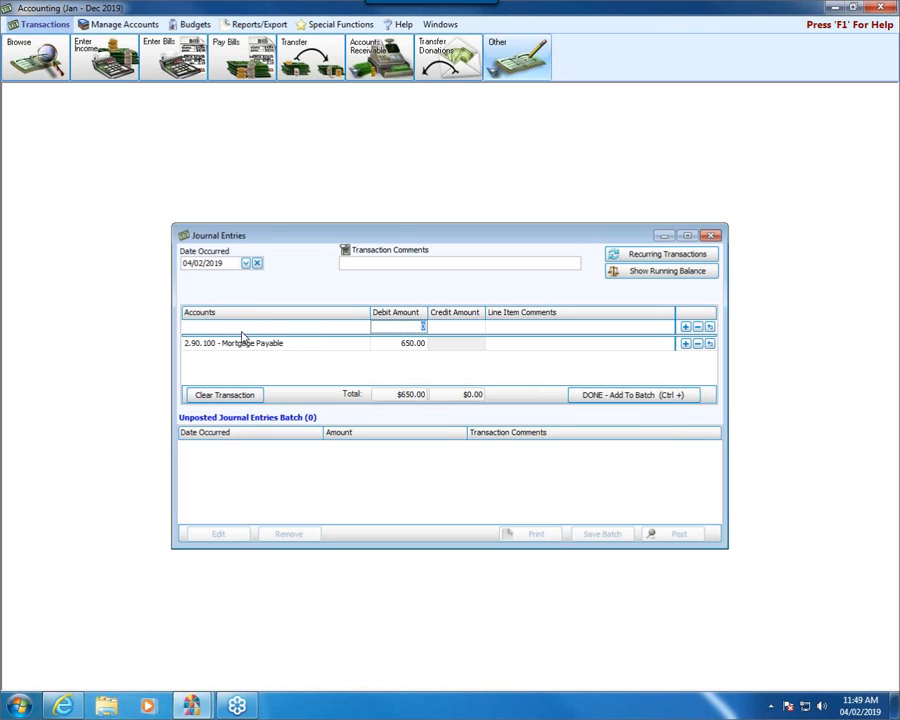
Add a 650.00 credit line for 3.90.100 Net Fixed Asset Fund Balance and add the journal entry to the batch
click(241, 328)
text(new)
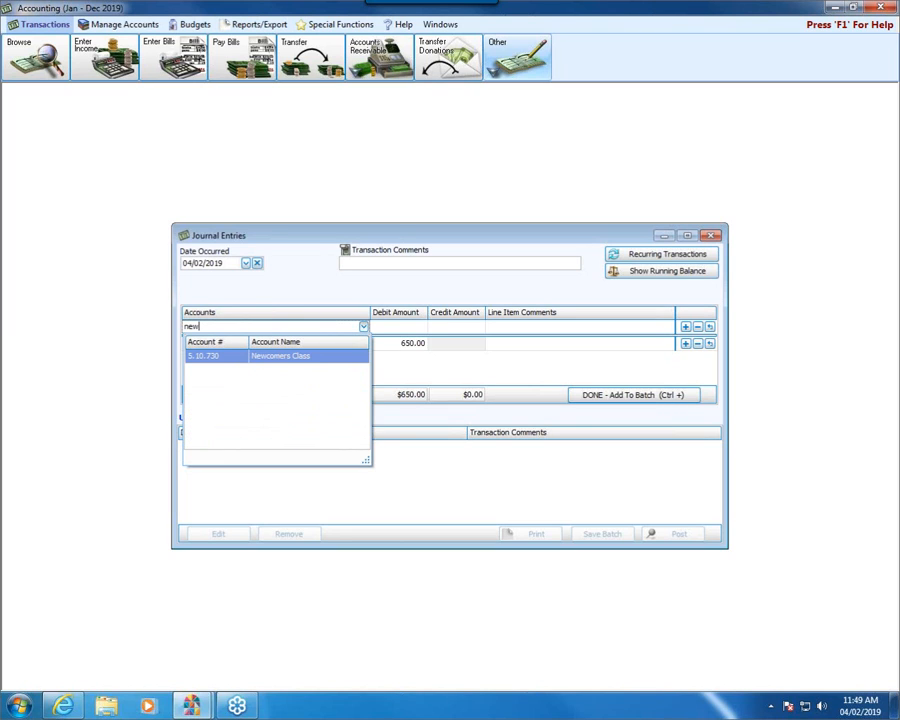
key(BackSpace)
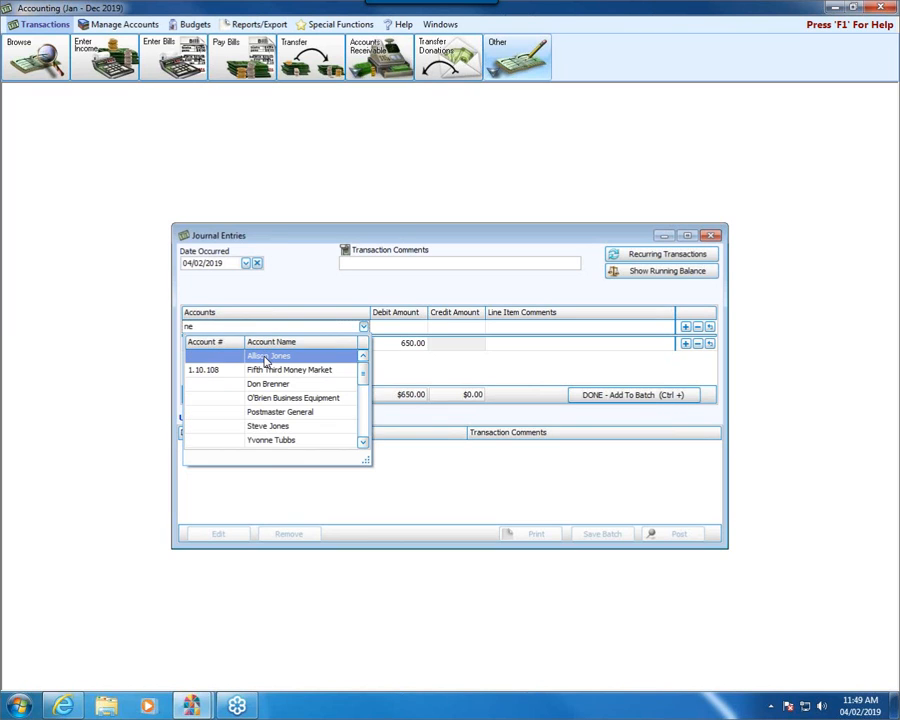
text(t)
click(266, 364)
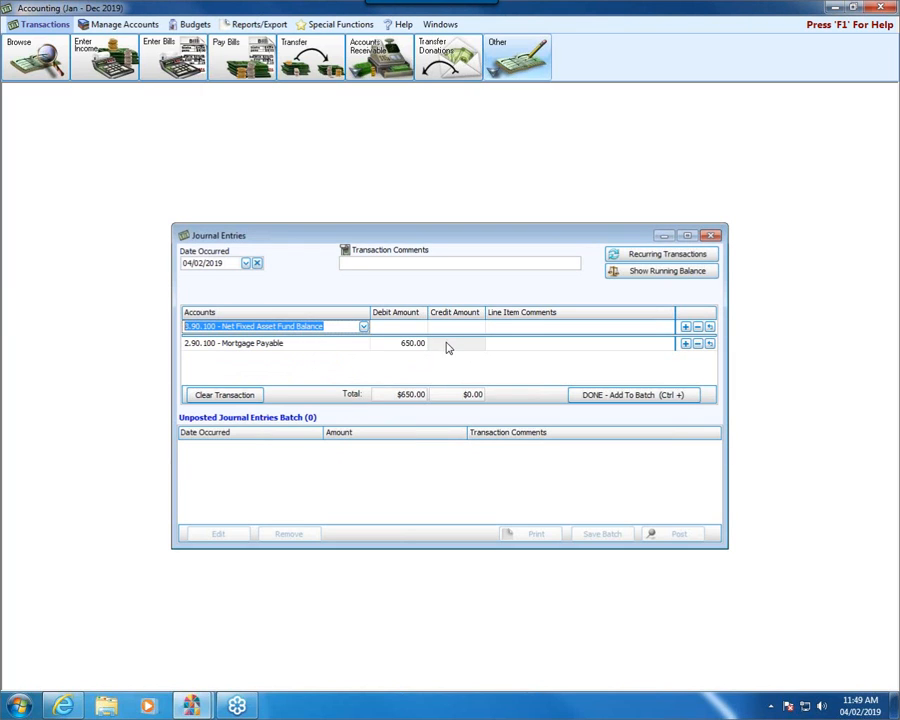
click(450, 326)
text(650)
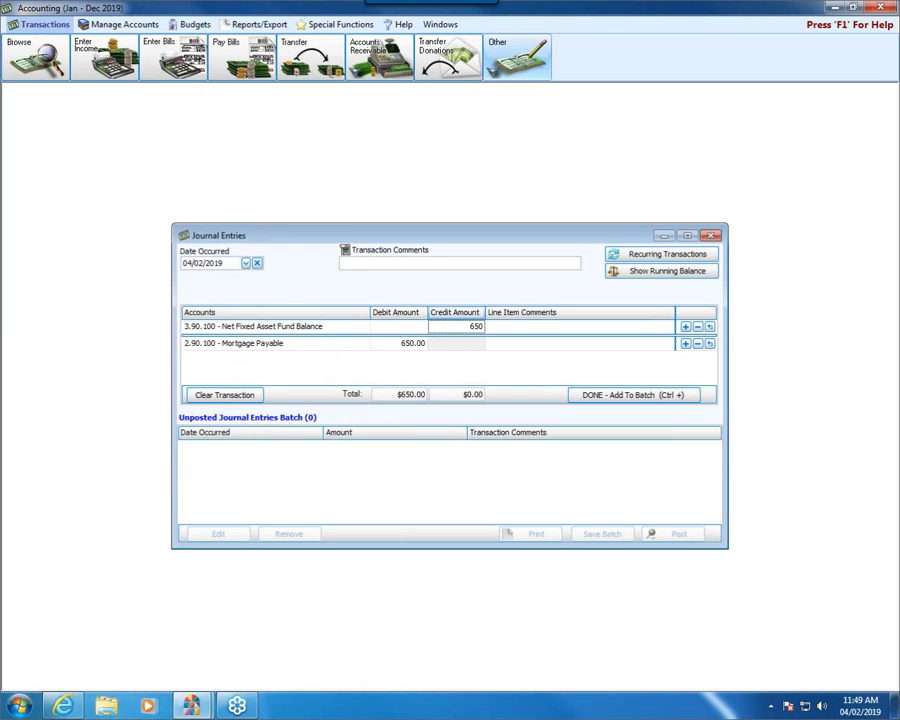
click(620, 396)
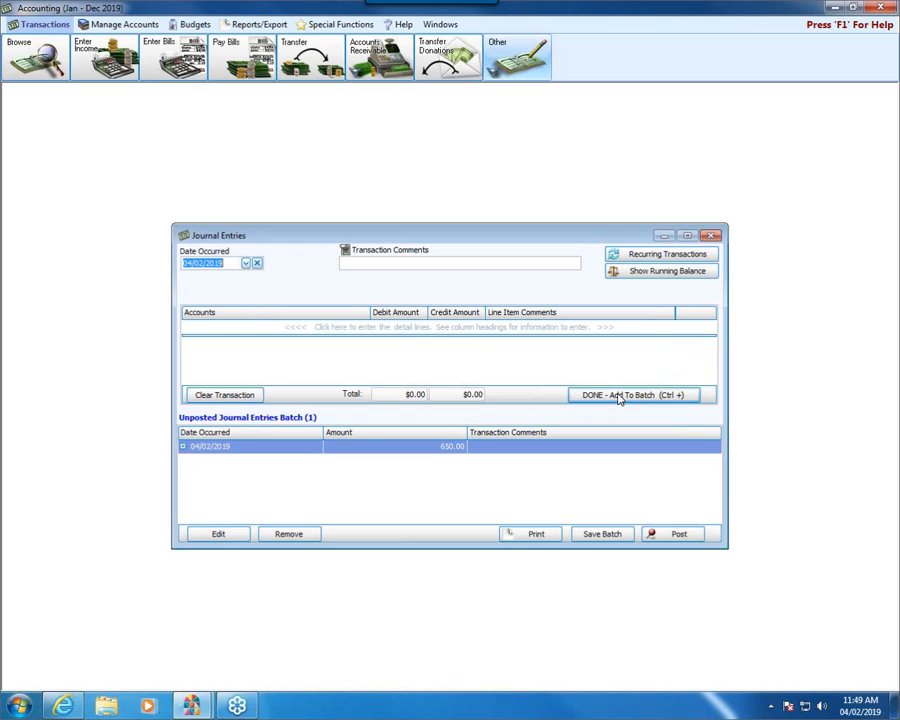
Check the running balances for the mortgage journal entry, post it without printing, and close journal entries
click(648, 272)
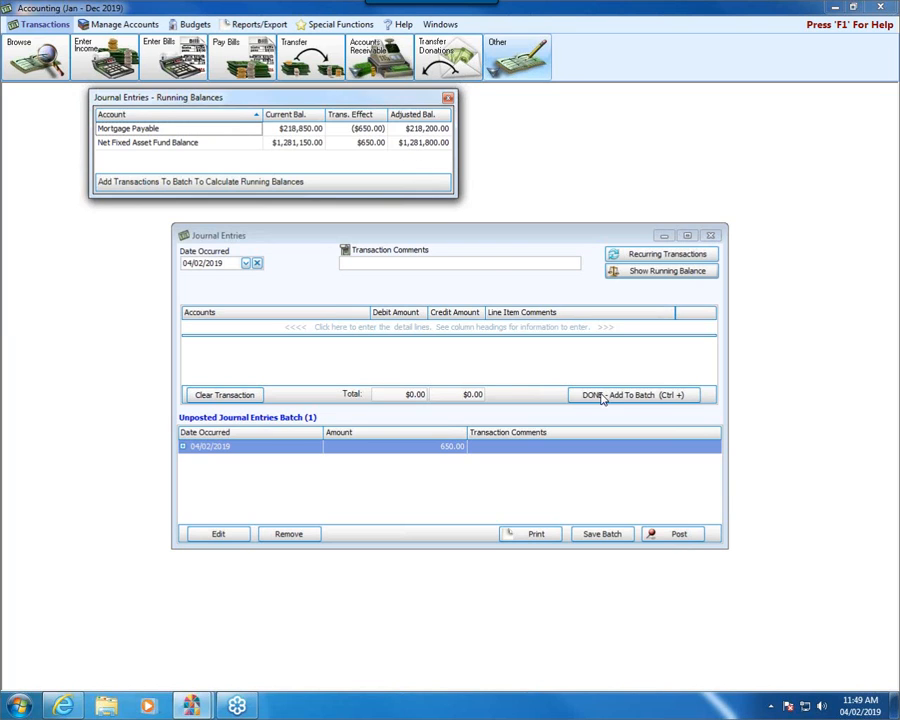
click(662, 534)
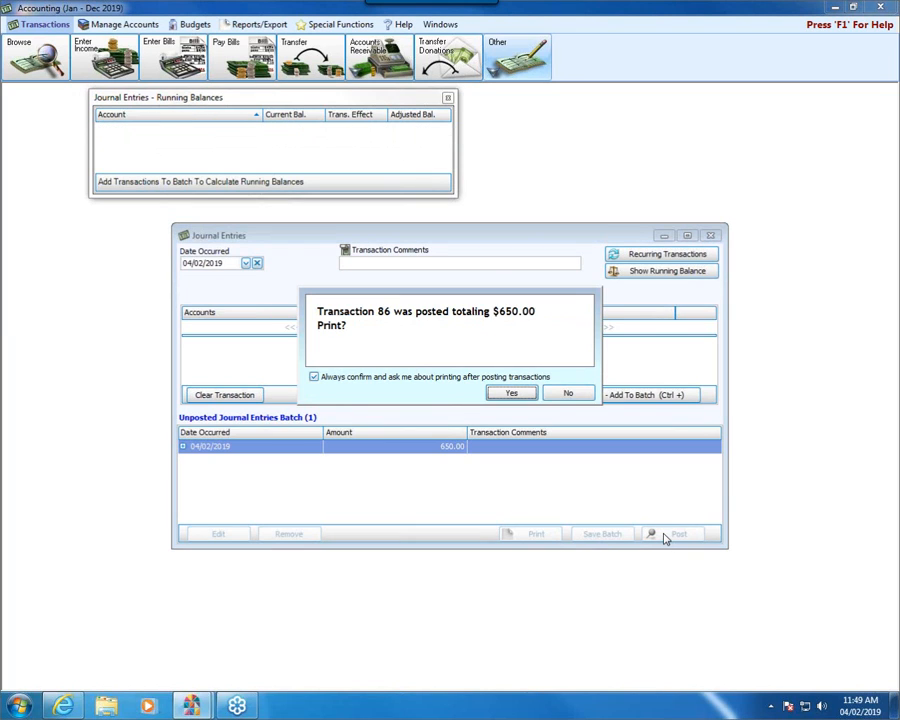
click(574, 393)
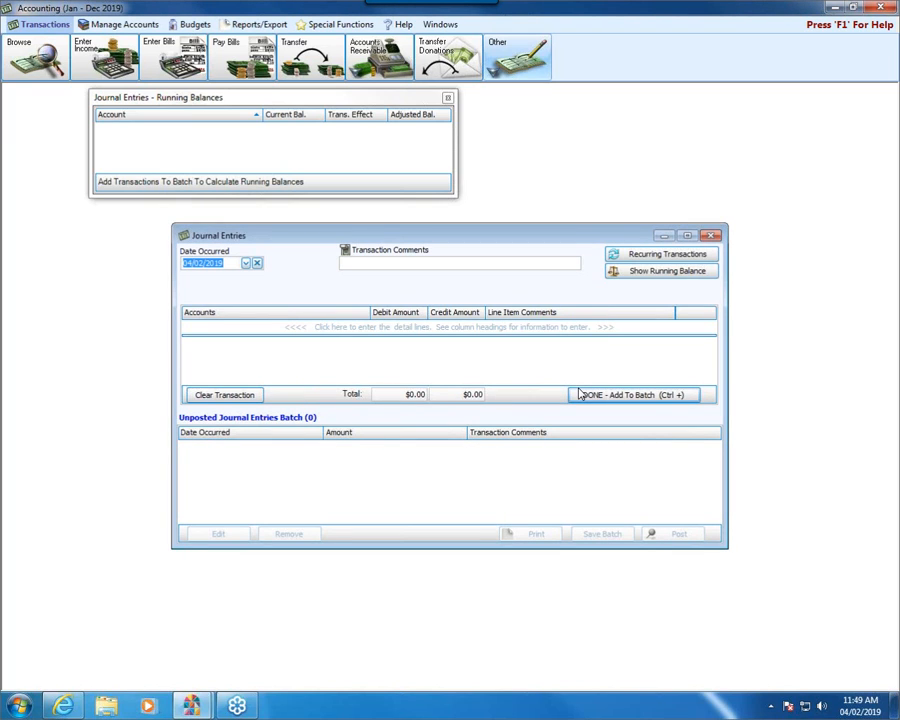
click(712, 236)
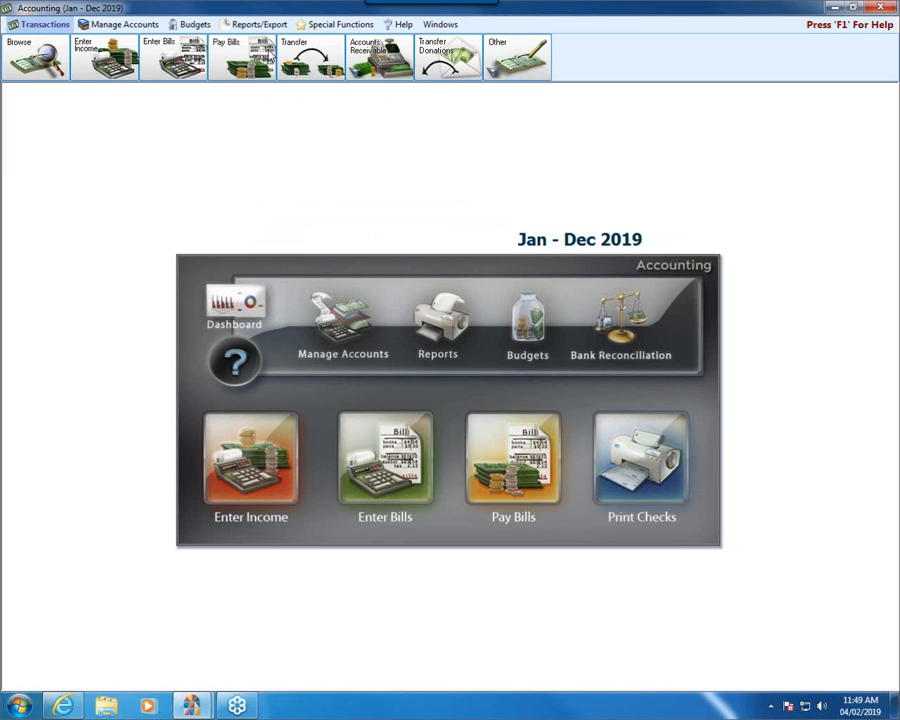
Generate a preview of the Balance Sheet report as of April 30, 2019
click(322, 24)
click(258, 24)
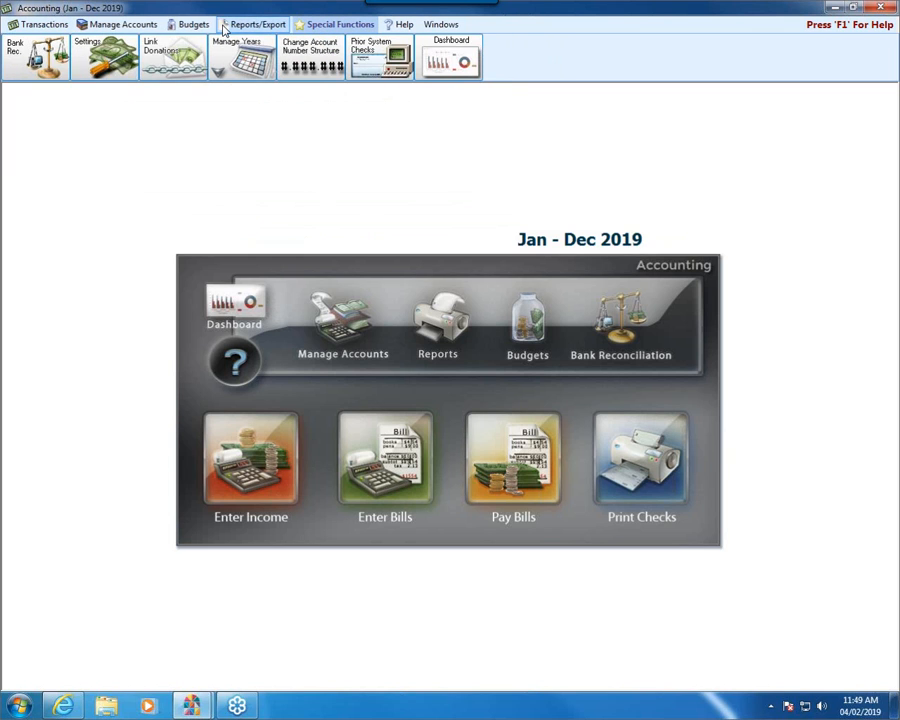
click(36, 57)
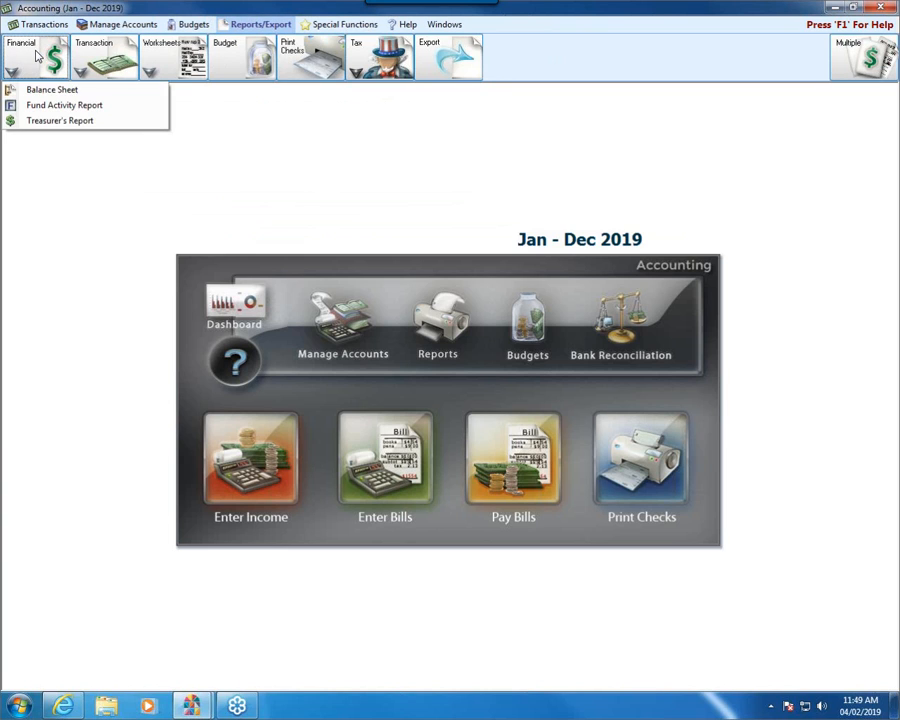
click(52, 102)
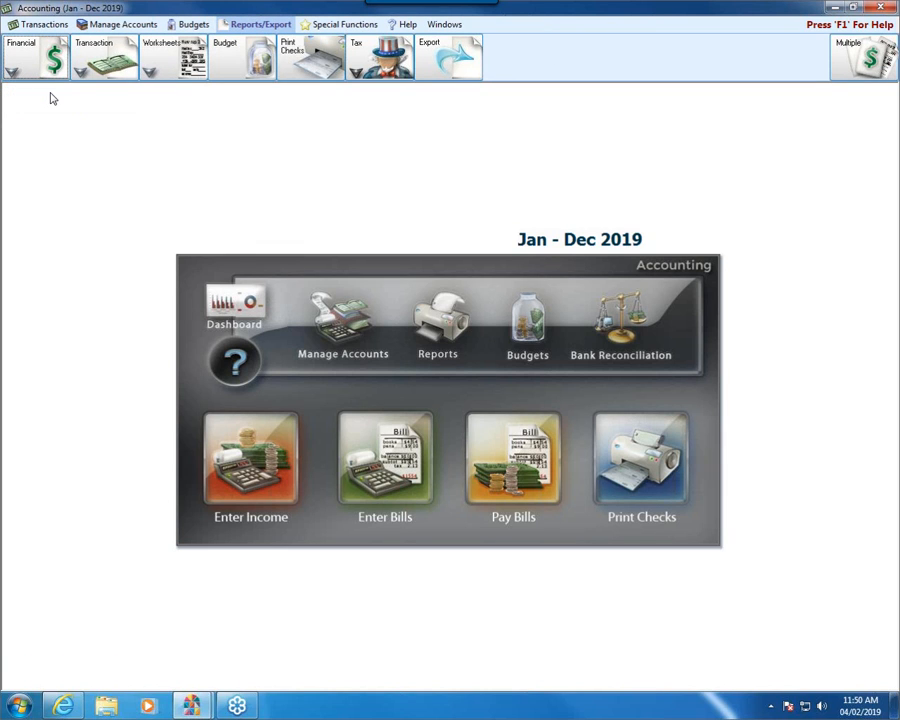
click(610, 432)
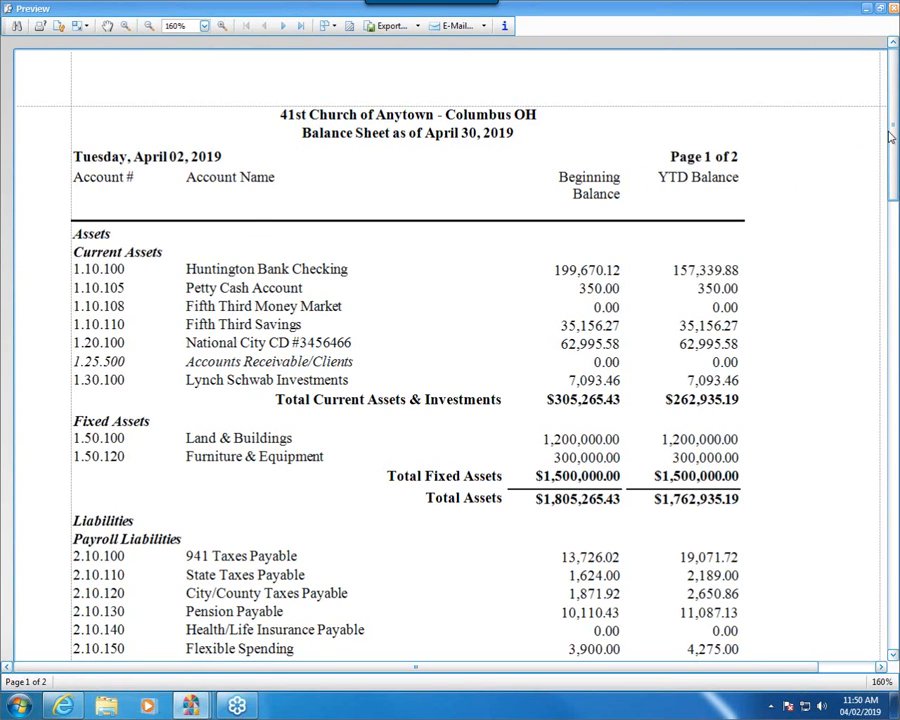
Examine the Mortgage Payable, Net Fixed Asset Fund Balance and total lines across both pages of the balance sheet
scroll(890, 135, down, 5)
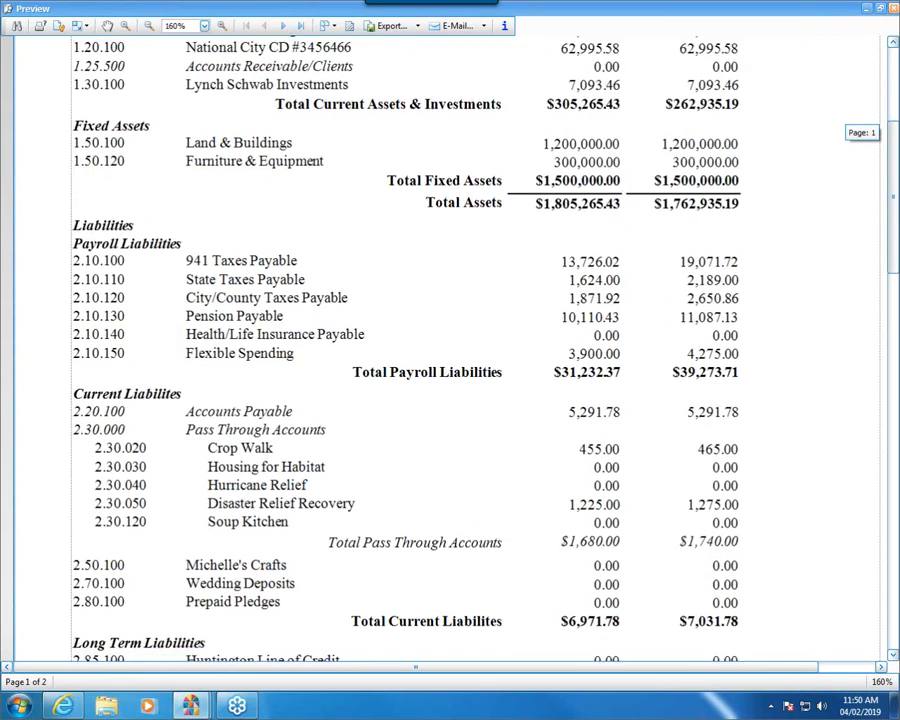
scroll(675, 270, down, 4)
scroll(675, 270, up, 5)
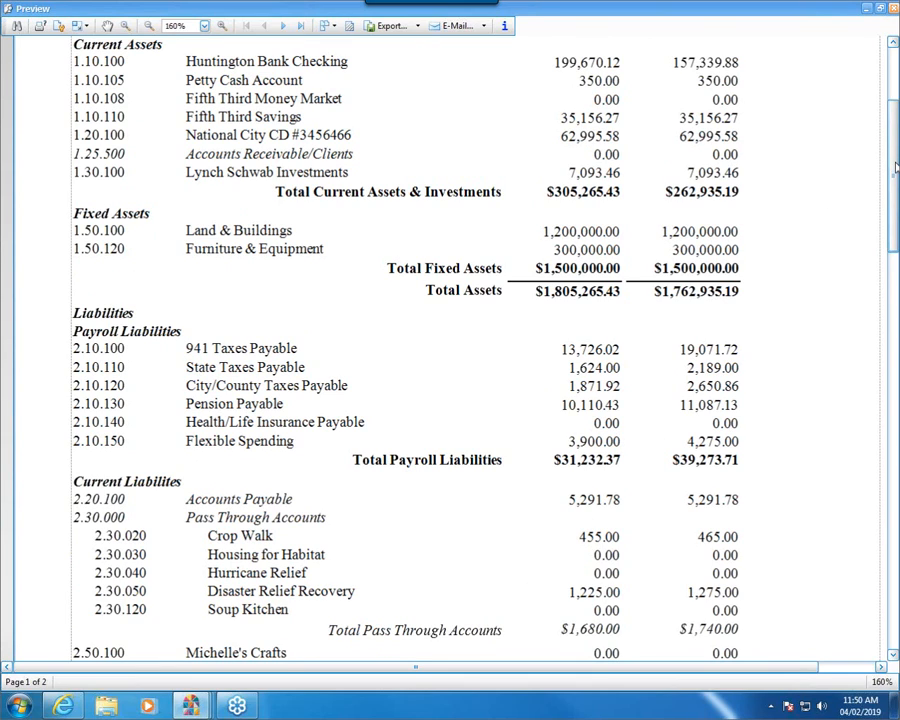
drag(896, 162, 895, 165)
drag(894, 215, 894, 297)
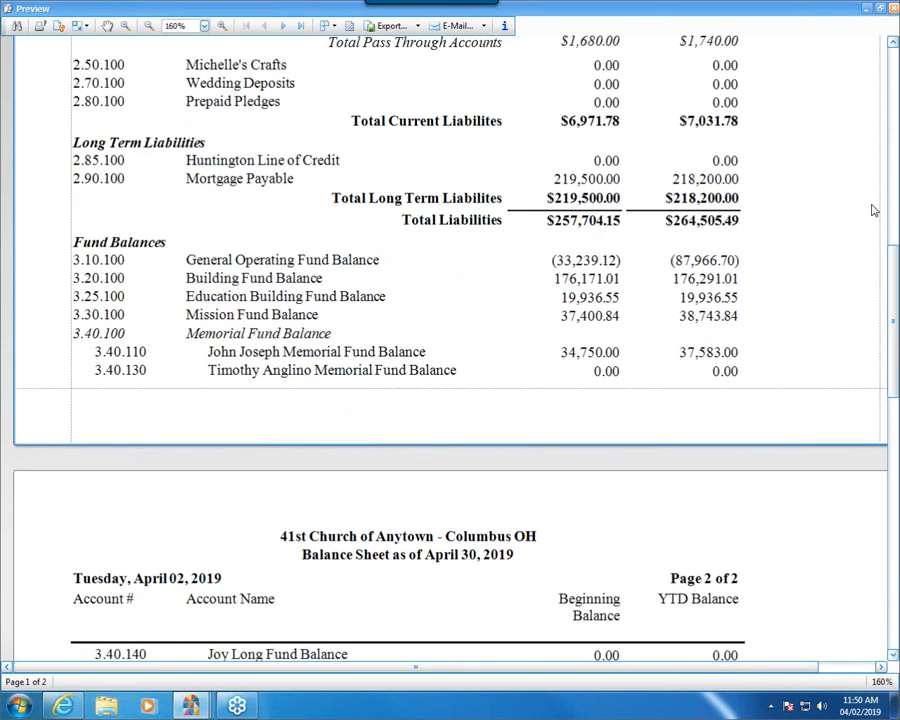
drag(894, 252, 894, 262)
drag(894, 336, 894, 342)
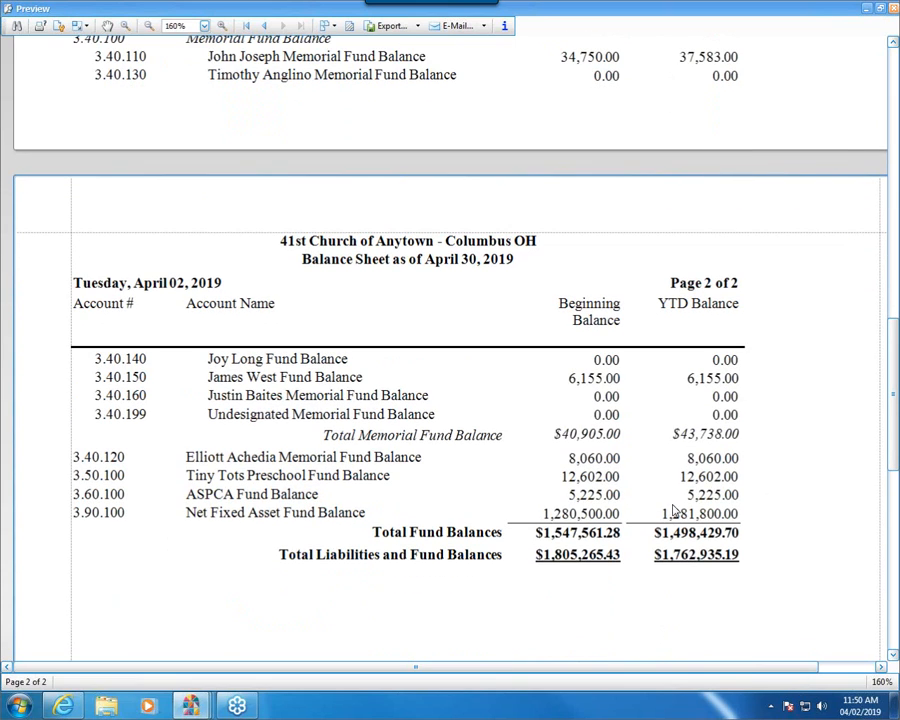